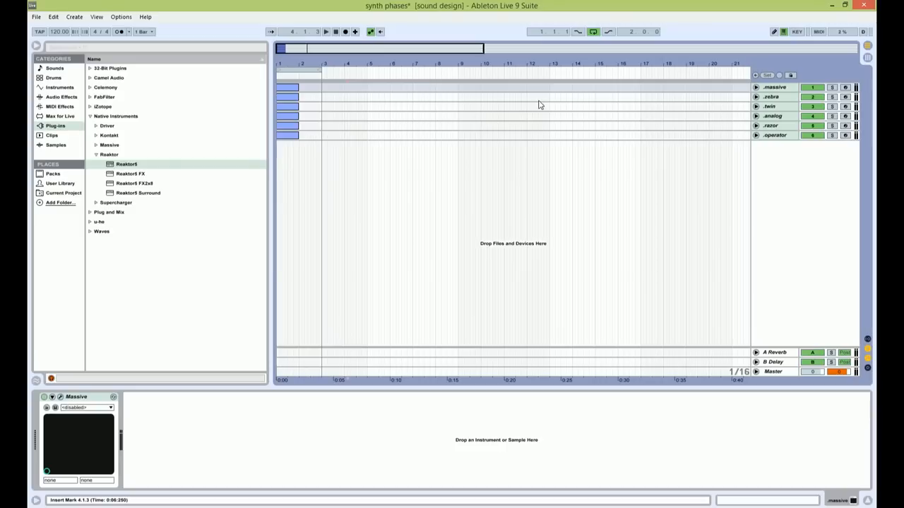
Expand all six synth tracks, freeze them together and flatten them to audio
{"action": "left_click_drag", "start_coordinate": [283, 54], "coordinate": [325, 61]}
{"action": "left_click", "coordinate": [756, 125], "text": "alt"}
{"action": "left_click", "coordinate": [774, 86], "text": "shift"}
{"action": "right_click", "coordinate": [773, 87]}
{"action": "left_click", "coordinate": [684, 120]}
{"action": "right_click", "coordinate": [782, 87]}
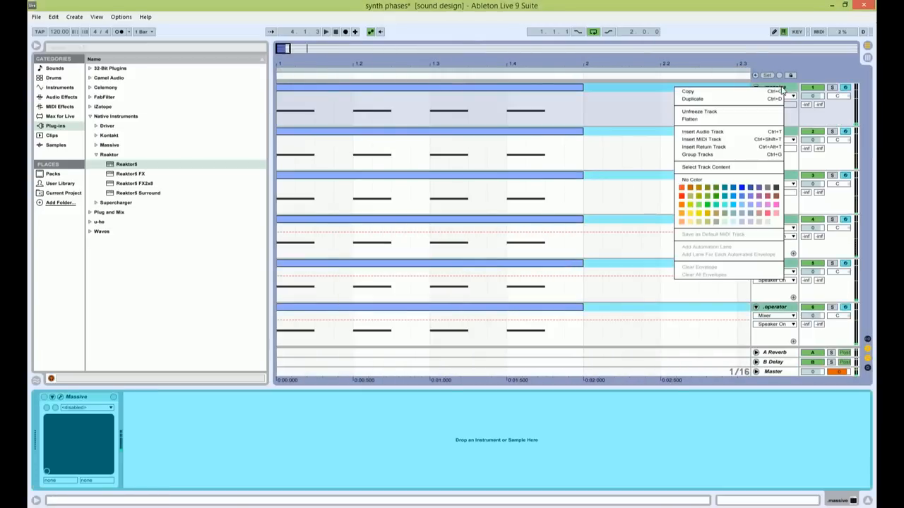
{"action": "left_click", "coordinate": [679, 119]}
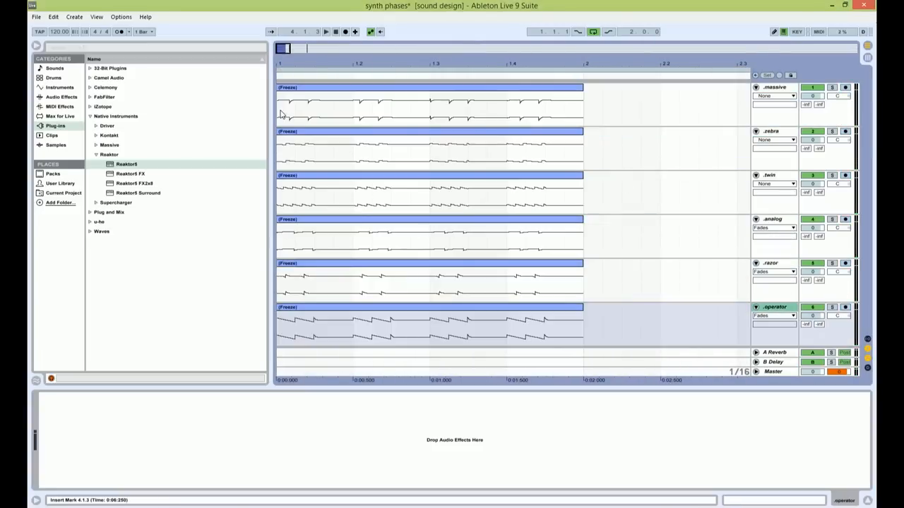
Examine the waveforms of the flattened clips, including the analog, operator and razor tracks, in the clip view
{"action": "double_click", "coordinate": [289, 94]}
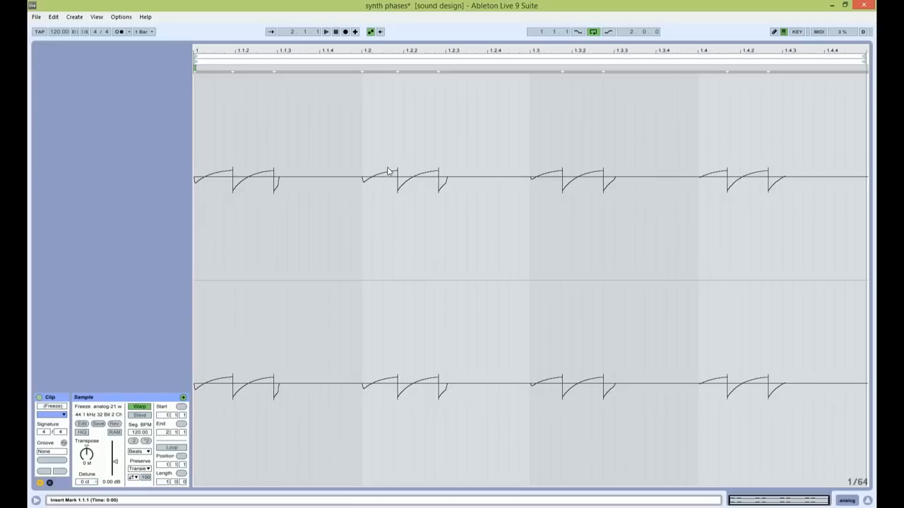
{"action": "left_click", "coordinate": [847, 501]}
{"action": "double_click", "coordinate": [528, 306]}
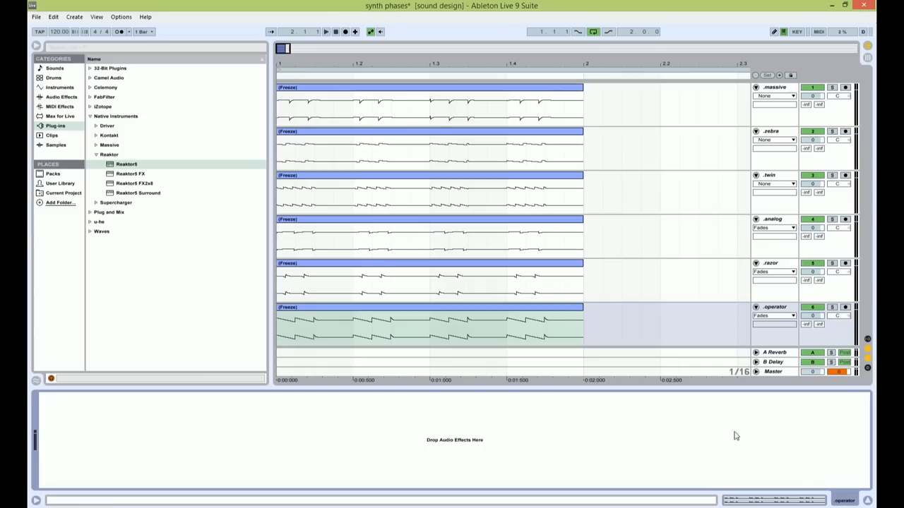
{"action": "double_click", "coordinate": [539, 271]}
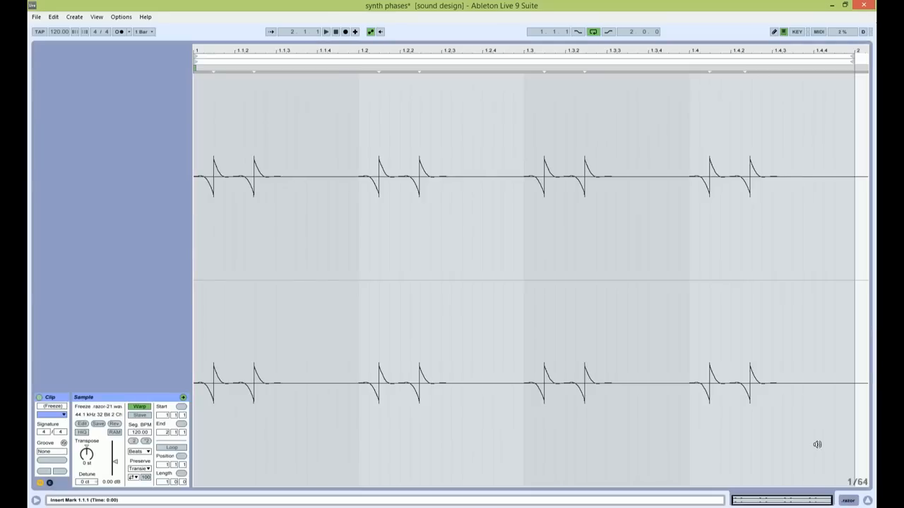
{"action": "left_click", "coordinate": [847, 501]}
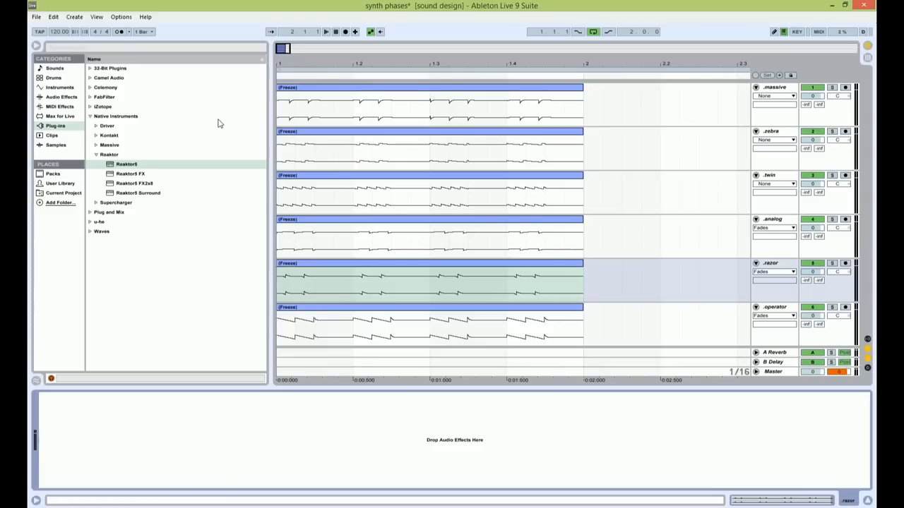
Open the recent Live set brrrrgegegerowoerrbb and play the start of its bass line
{"action": "left_click", "coordinate": [36, 17]}
{"action": "mouse_move", "coordinate": [77, 50]}
{"action": "left_click", "coordinate": [216, 64]}
{"action": "left_click", "coordinate": [444, 284]}
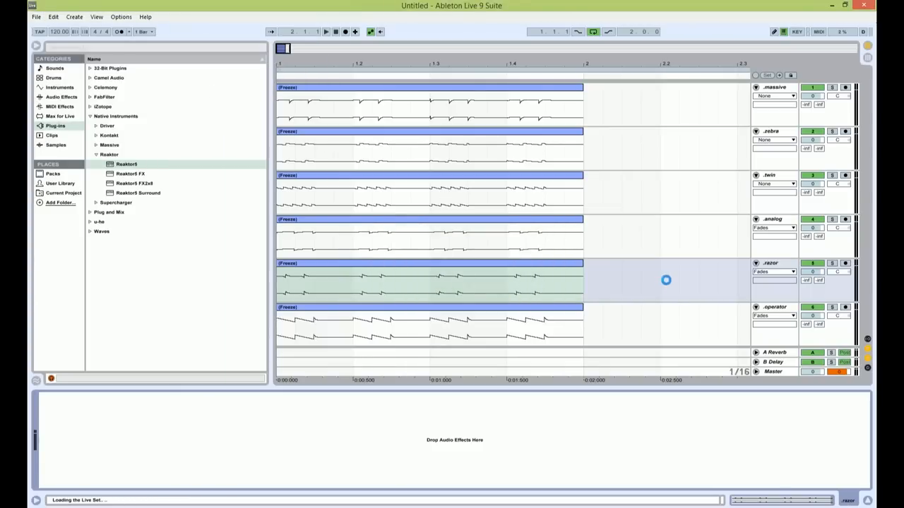
{"action": "key", "text": "space"}
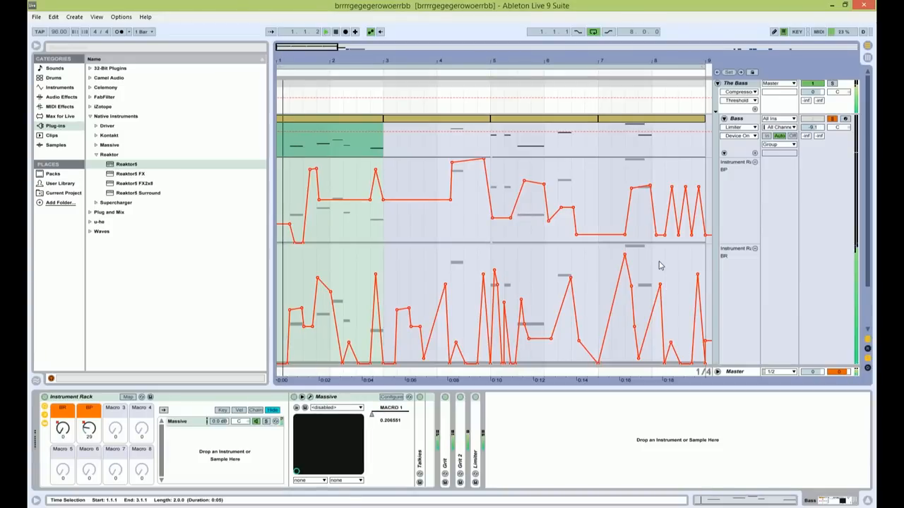
{"action": "key", "text": "space"}
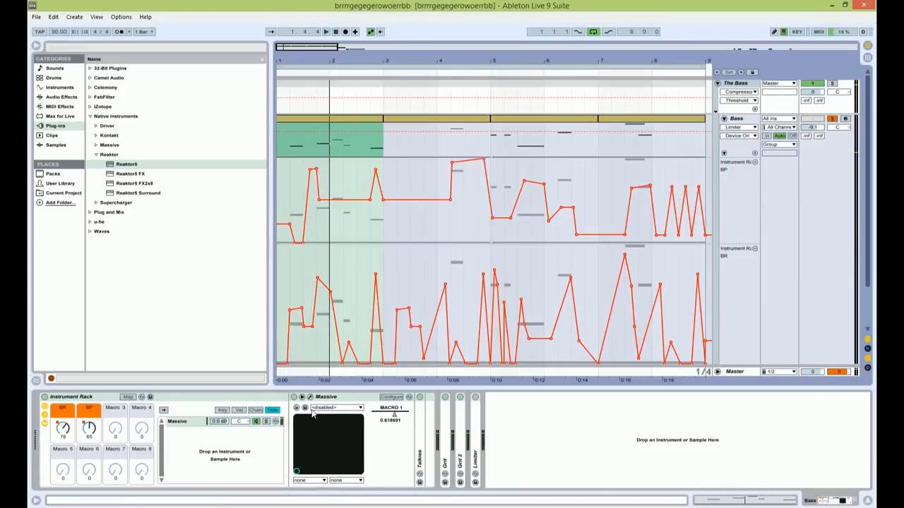
In the Bass track's Massive, enable Restart via Gate for the oscillator phases and set the Osc1 phase to 0
{"action": "left_click", "coordinate": [311, 398]}
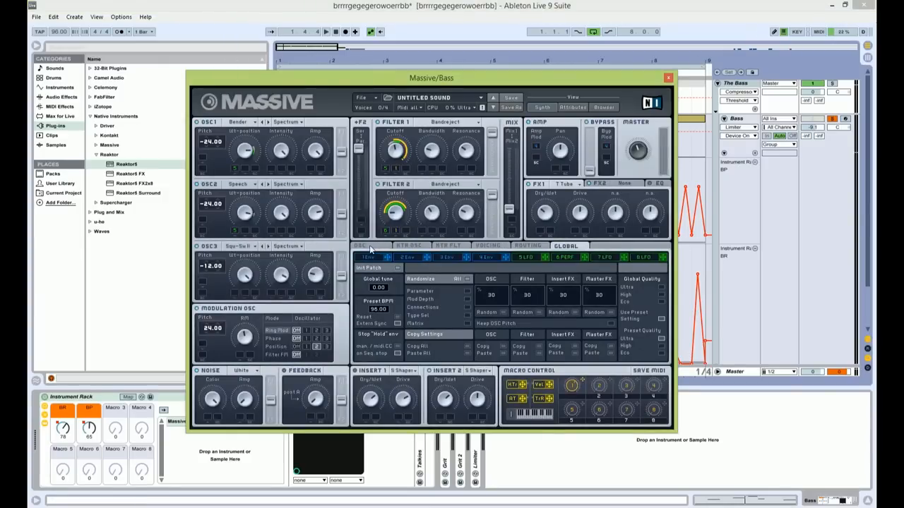
{"action": "left_click", "coordinate": [365, 247]}
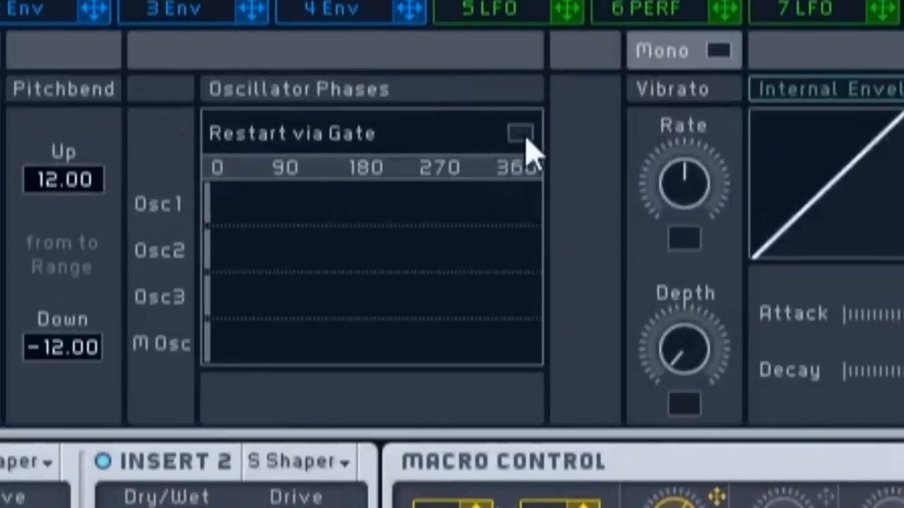
{"action": "left_click", "coordinate": [522, 136]}
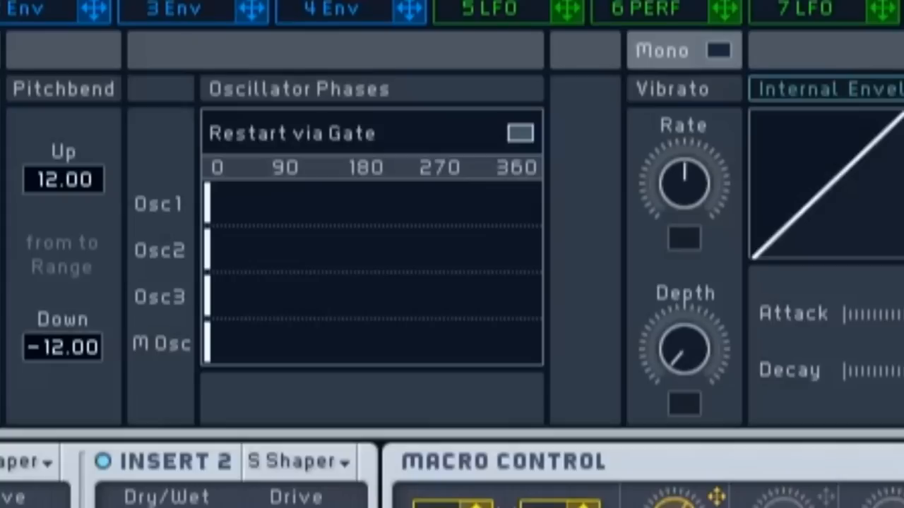
{"action": "mouse_move", "coordinate": [219, 205]}
{"action": "left_mouse_down"}
{"action": "mouse_move", "coordinate": [313, 202]}
{"action": "mouse_move", "coordinate": [297, 212]}
{"action": "mouse_move", "coordinate": [473, 188]}
{"action": "mouse_move", "coordinate": [563, 188]}
{"action": "mouse_move", "coordinate": [442, 208]}
{"action": "mouse_move", "coordinate": [439, 222]}
{"action": "mouse_move", "coordinate": [133, 212]}
{"action": "left_mouse_up"}
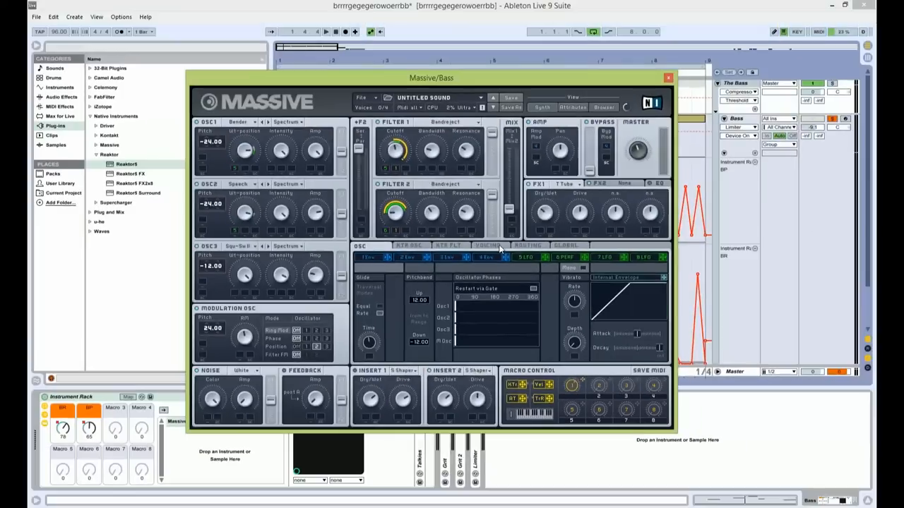
Turn on the Pitch Cutoff unison spread in Massive's voicing settings and audition the bass line, including the clip at bar 5
{"action": "left_click", "coordinate": [500, 247]}
{"action": "left_click", "coordinate": [417, 296]}
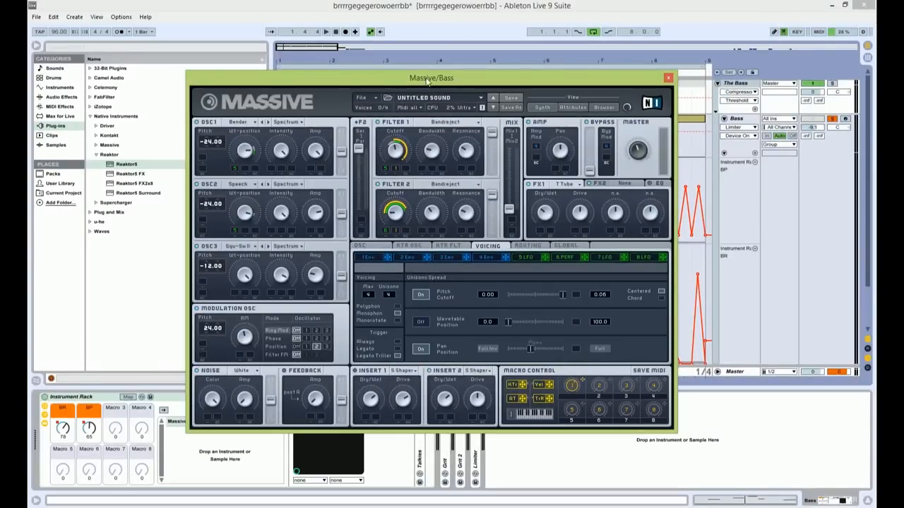
{"action": "left_click_drag", "start_coordinate": [428, 80], "coordinate": [360, 241]}
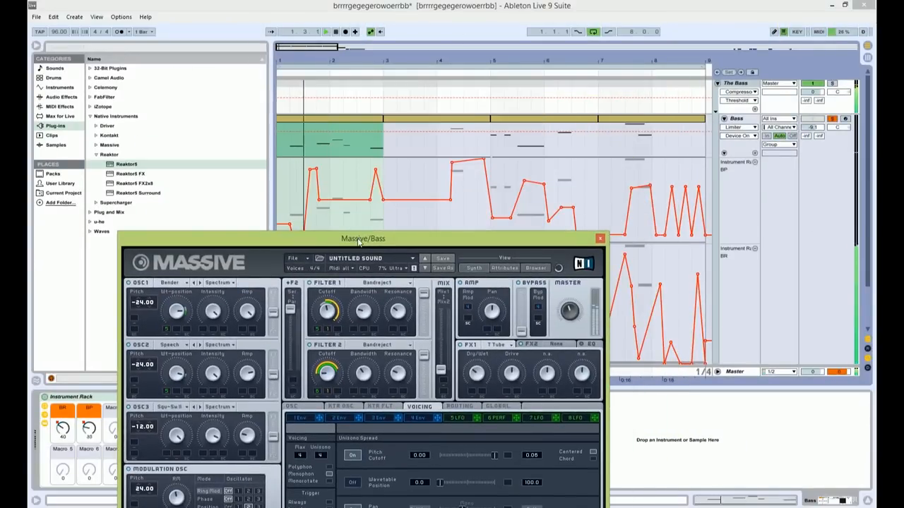
{"action": "left_click", "coordinate": [529, 116]}
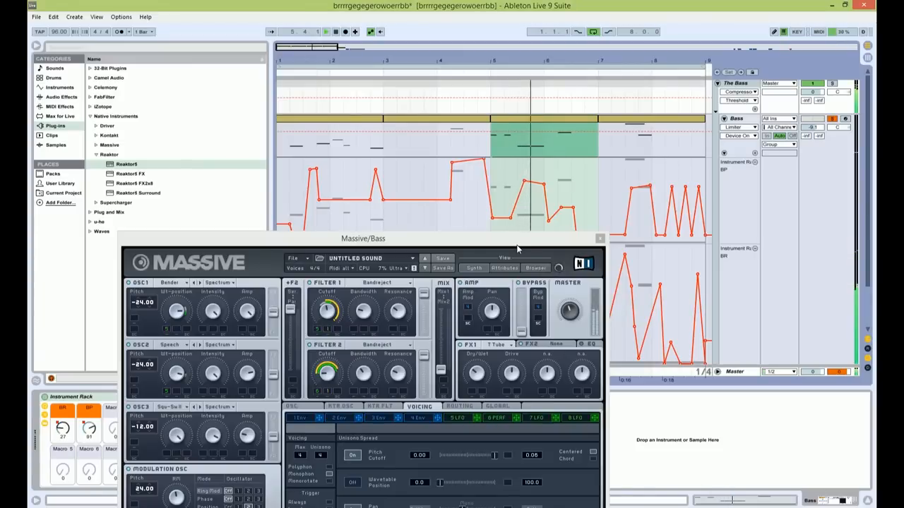
{"action": "left_click_drag", "start_coordinate": [517, 241], "coordinate": [480, 75]}
{"action": "left_click", "coordinate": [563, 74]}
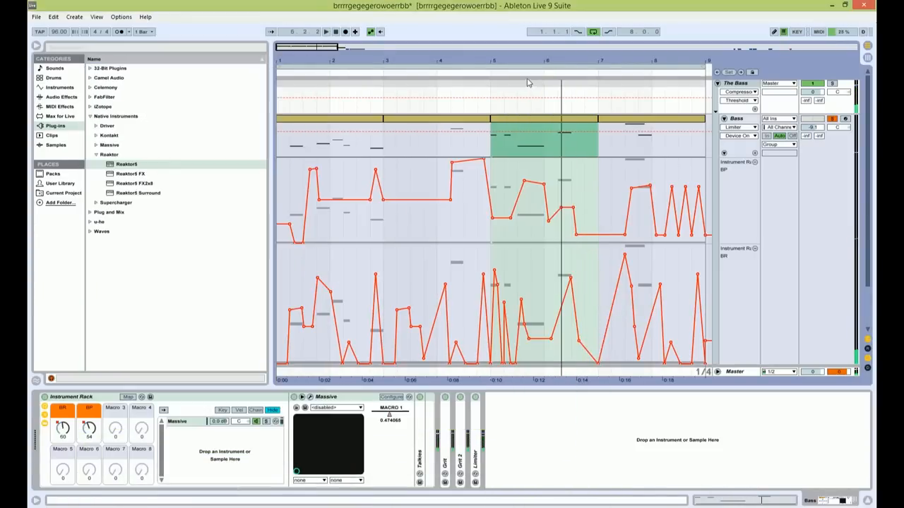
Fold the Bass track, expand the Stripey track and play its clip at bar 9
{"action": "left_click_drag", "start_coordinate": [308, 47], "coordinate": [406, 46]}
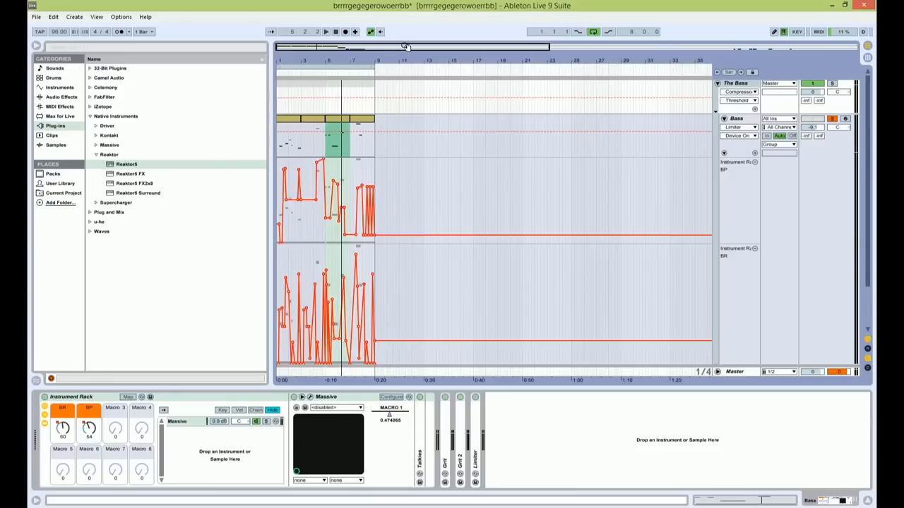
{"action": "left_click", "coordinate": [718, 119]}
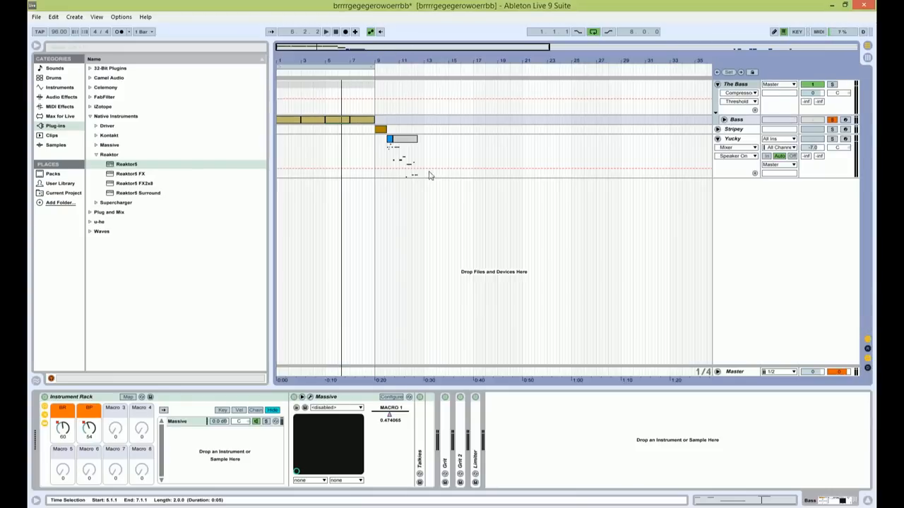
{"action": "left_click", "coordinate": [733, 129]}
{"action": "left_click", "coordinate": [717, 129]}
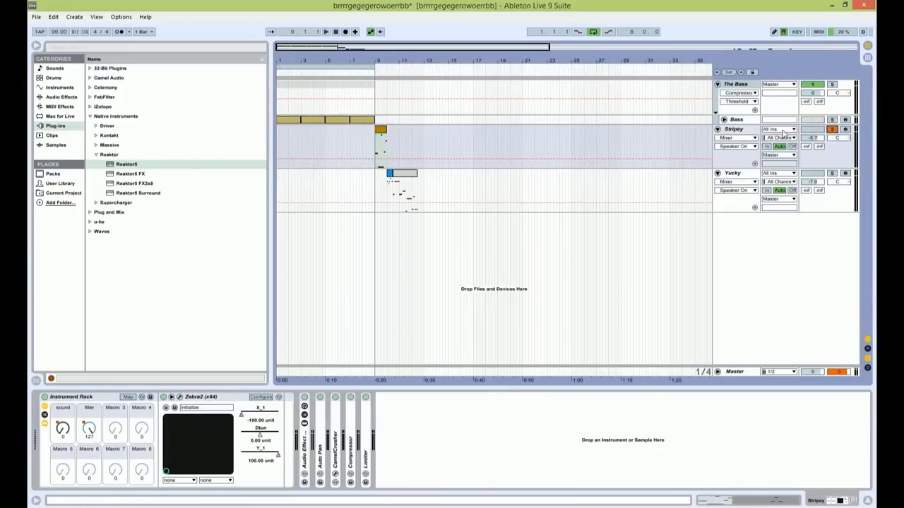
{"action": "left_click_drag", "start_coordinate": [345, 48], "coordinate": [344, 48]}
{"action": "key", "text": "space"}
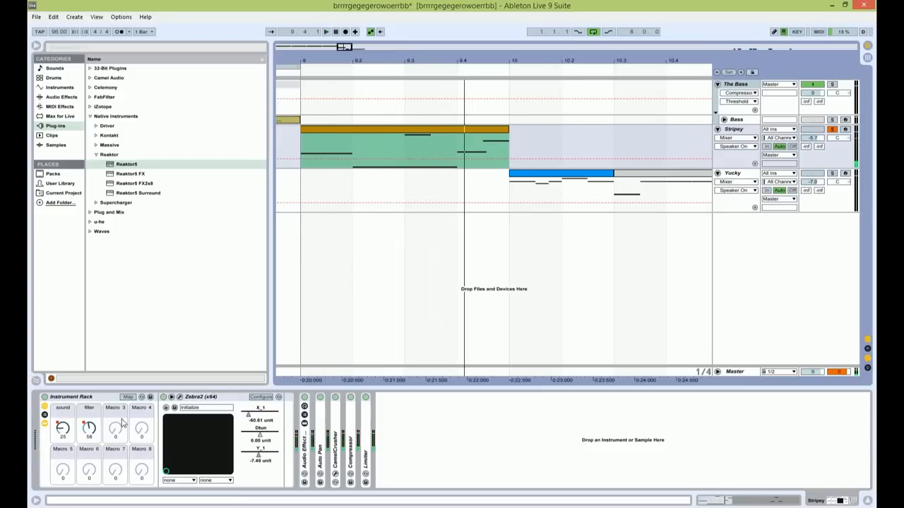
Open Zebra2 on the Stripey track and raise oscillator 1's detune to about 7.8 on the synthesis page
{"action": "left_click", "coordinate": [179, 397]}
{"action": "left_click", "coordinate": [480, 134]}
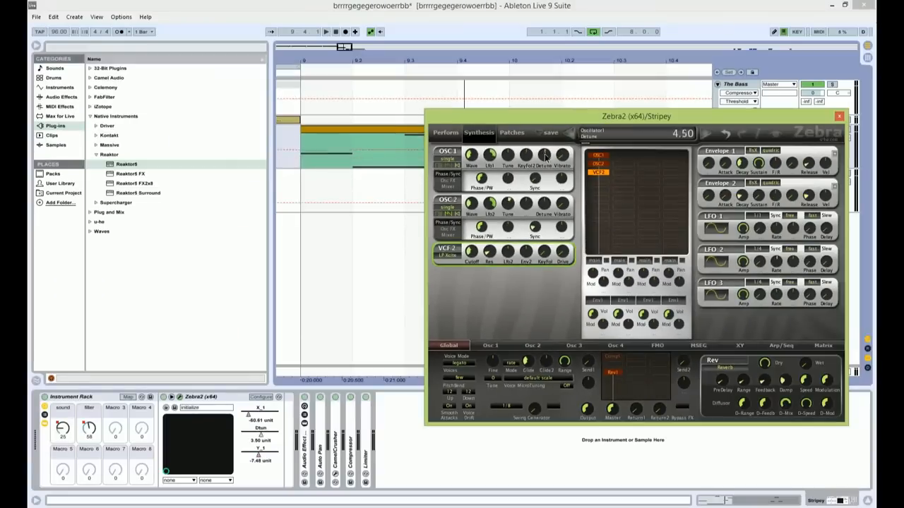
{"action": "scroll", "coordinate": [544, 156], "scroll_direction": "up", "scroll_amount": 3}
{"action": "scroll", "coordinate": [546, 203], "scroll_direction": "up", "scroll_amount": 8}
Set both OSC 1 and OSC 2 in Zebra2 to quad mode and play the Stripey clip
{"action": "left_click", "coordinate": [441, 159]}
{"action": "left_click", "coordinate": [451, 189]}
{"action": "left_click", "coordinate": [447, 209]}
{"action": "left_click", "coordinate": [462, 237]}
{"action": "key", "text": "space"}
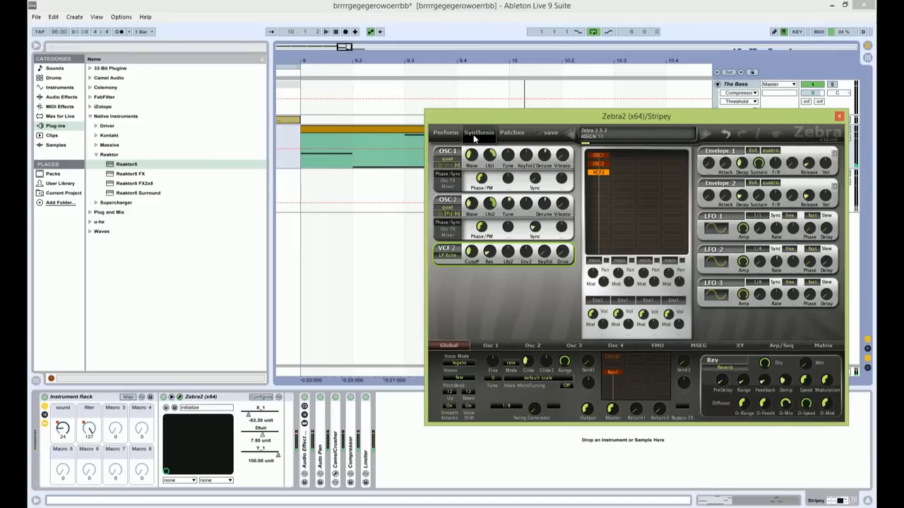
View the Osc FX settings of OSC 1 in Zebra2 and close the plug-in window
{"action": "left_click_drag", "start_coordinate": [807, 117], "coordinate": [620, 107]}
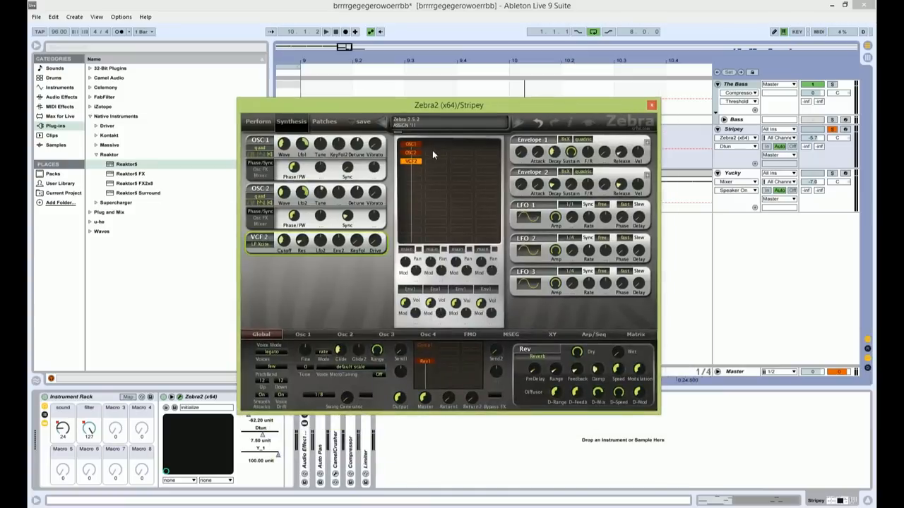
{"action": "left_click", "coordinate": [259, 171]}
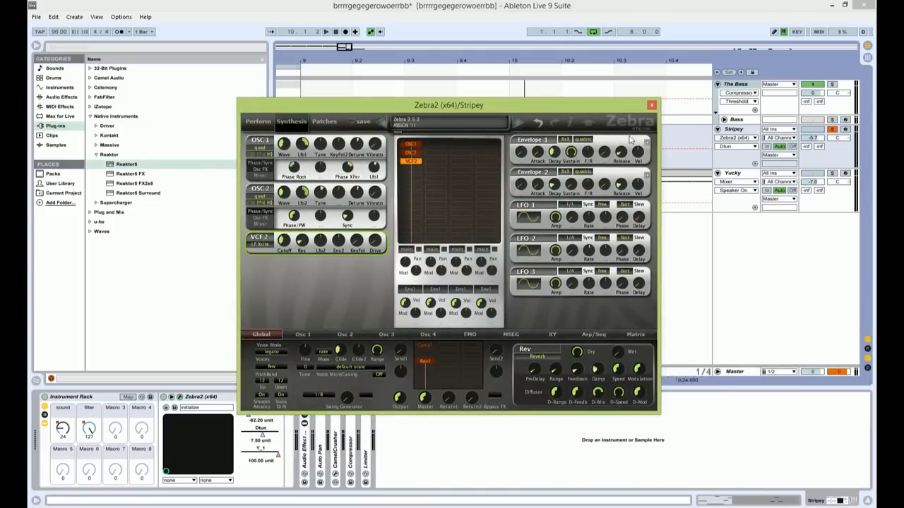
{"action": "left_click", "coordinate": [650, 105]}
Select the Yucky track's clip at bar 10 and play it
{"action": "left_click", "coordinate": [564, 185]}
{"action": "left_click", "coordinate": [517, 120]}
{"action": "key", "text": "space"}
{"action": "left_click_drag", "start_coordinate": [345, 50], "coordinate": [403, 85]}
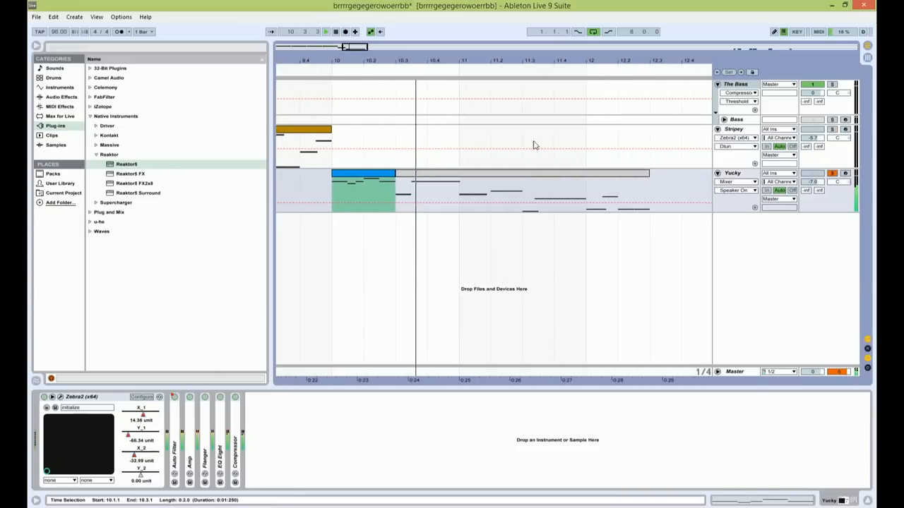
{"action": "left_click", "coordinate": [754, 207]}
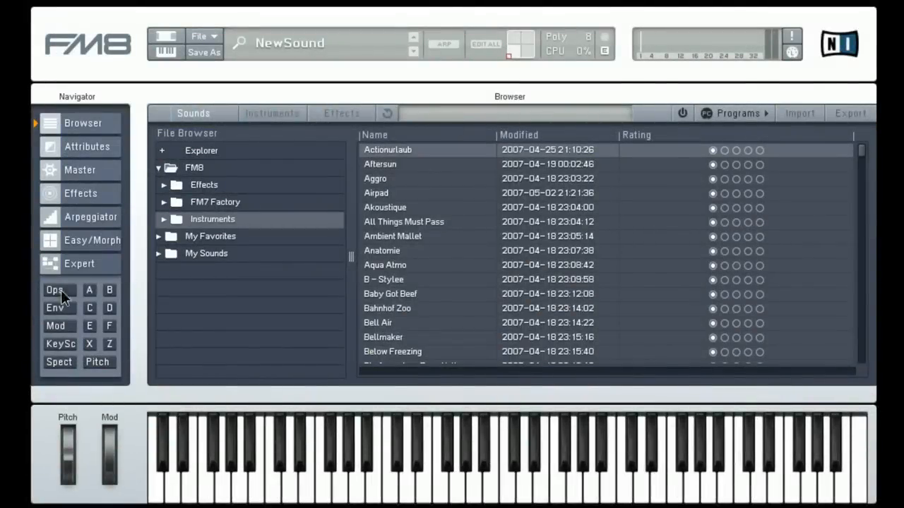
Switch to FM8 and enable Key Sync for operator A
{"action": "left_click", "coordinate": [55, 290]}
{"action": "left_click", "coordinate": [502, 120]}
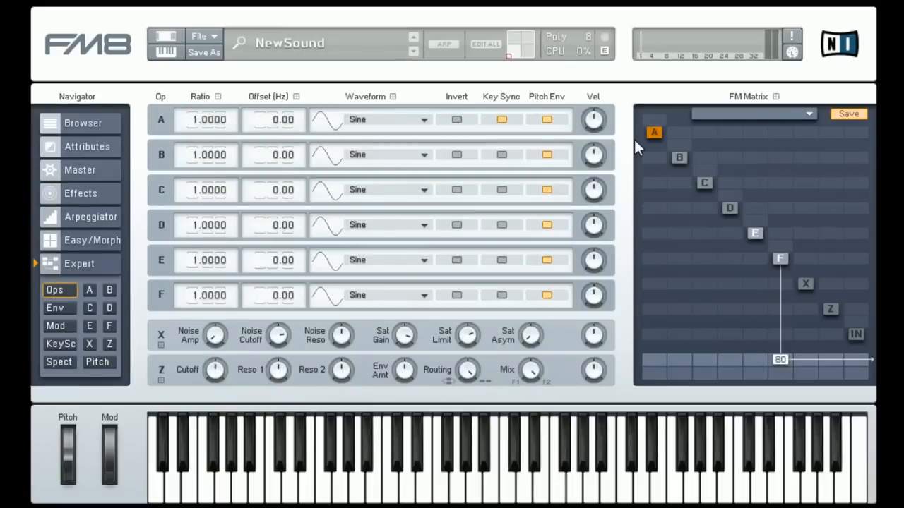
Set operator E's ratio to 0 and route it to modulate operator F at a level of 53
{"action": "left_click", "coordinate": [755, 233]}
{"action": "double_click", "coordinate": [185, 135]}
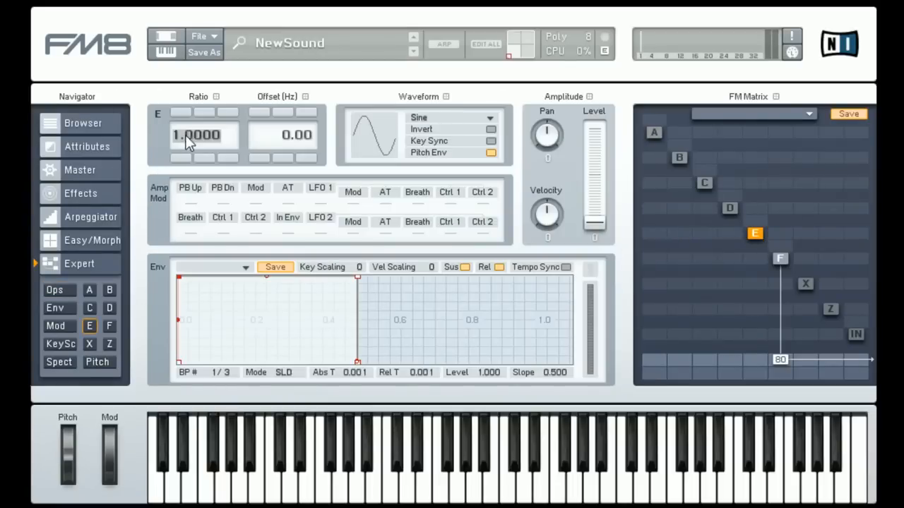
{"action": "type", "text": "0"}
{"action": "key", "text": "Return"}
{"action": "left_click_drag", "start_coordinate": [754, 259], "coordinate": [763, 232]}
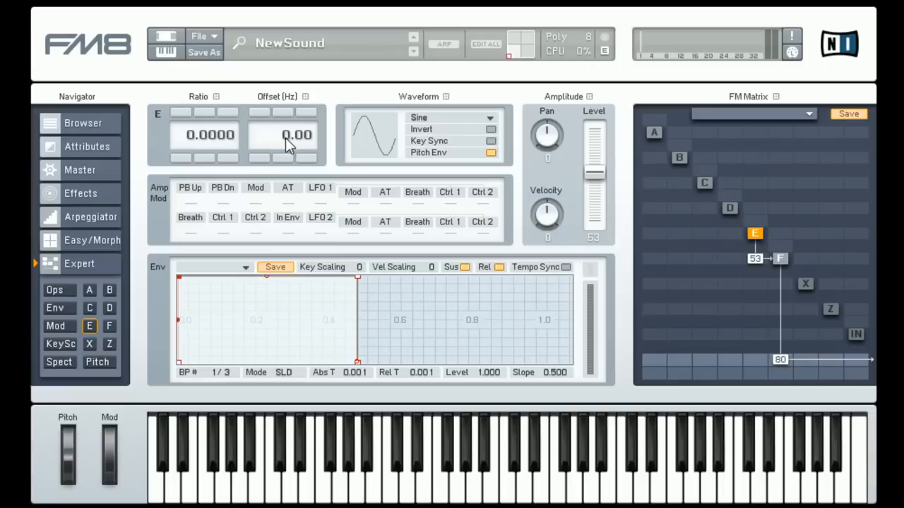
Give operator E the 5th Formant waveform and vary its frequency offset, starting with -92 Hz
{"action": "left_click_drag", "start_coordinate": [279, 160], "coordinate": [280, 200]}
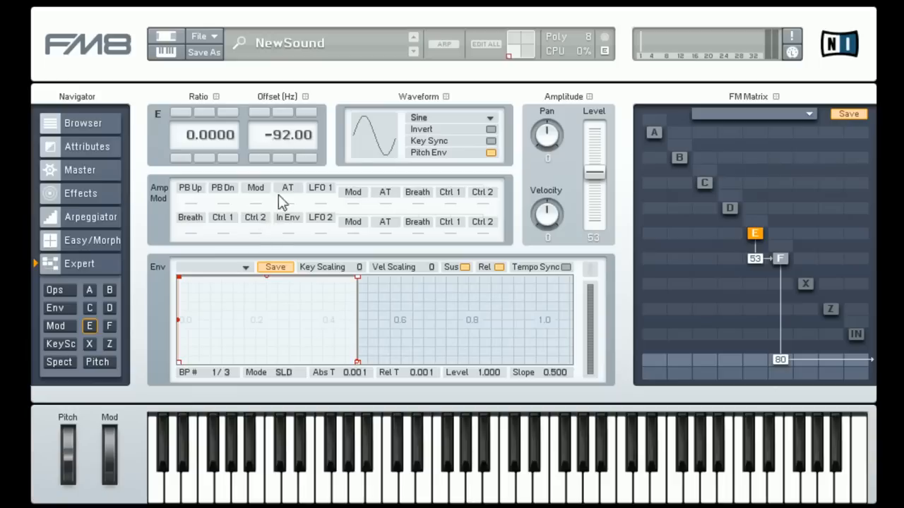
{"action": "left_click", "coordinate": [418, 124]}
{"action": "left_click", "coordinate": [430, 357]}
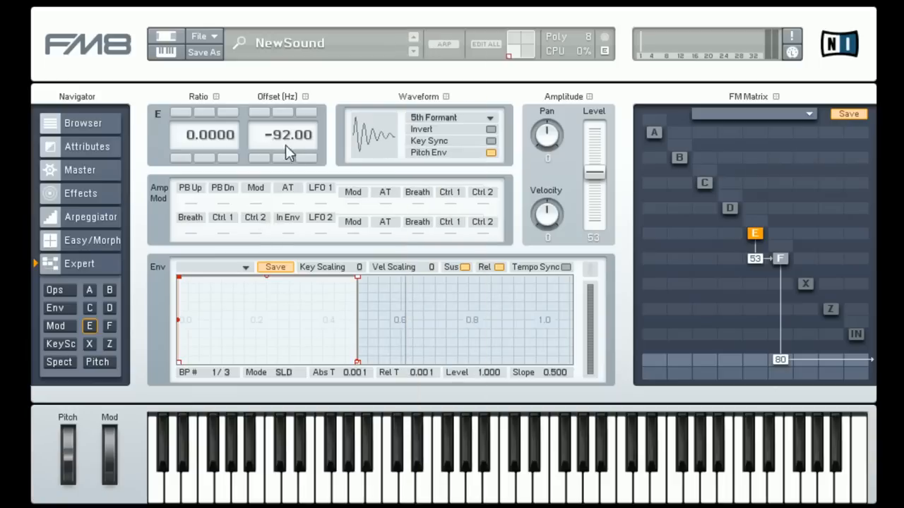
{"action": "left_click_drag", "start_coordinate": [283, 137], "coordinate": [297, 85]}
{"action": "key", "text": "alt+F4"}
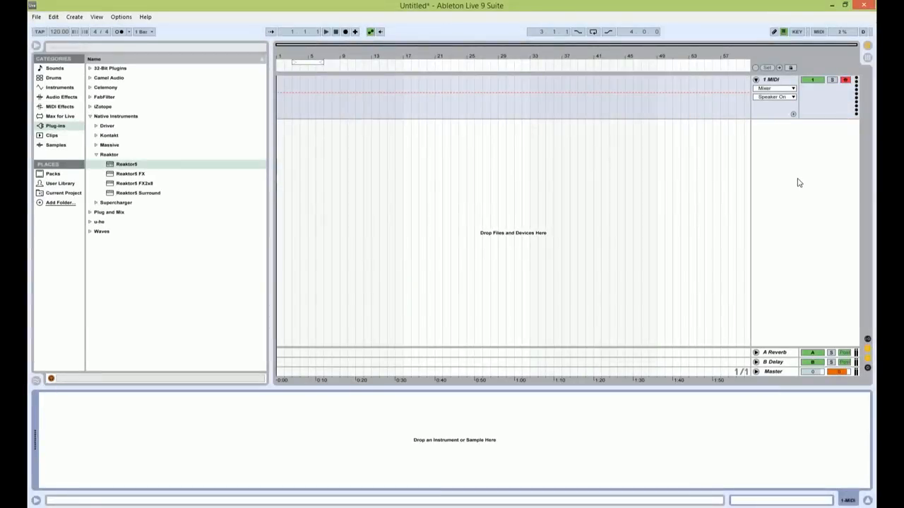
Add Reaktor5 to the MIDI track and load the Razor instrument from its Player library
{"action": "left_click_drag", "start_coordinate": [126, 166], "coordinate": [265, 431]}
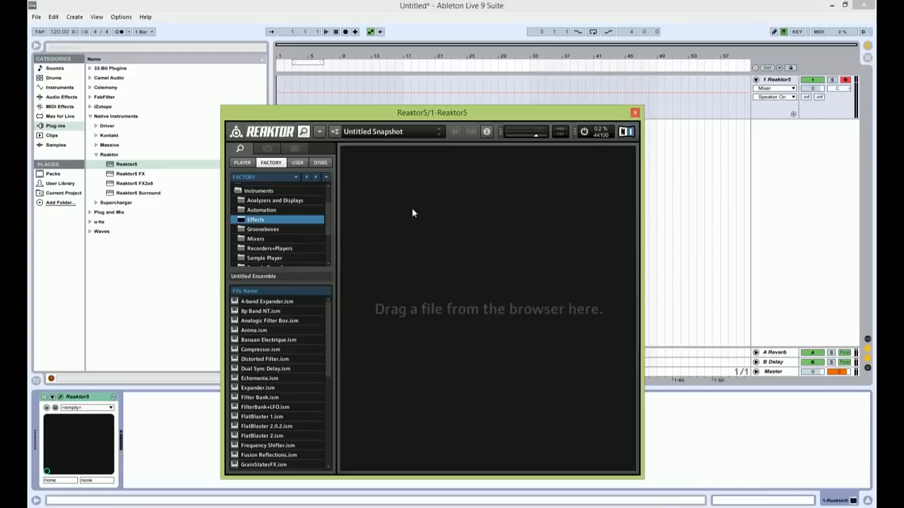
{"action": "left_click", "coordinate": [241, 163]}
{"action": "left_click_drag", "start_coordinate": [251, 306], "coordinate": [373, 151]}
Load the Velvet Wobbler snapshot from Razor's Errorsmith bank
{"action": "left_click", "coordinate": [413, 131]}
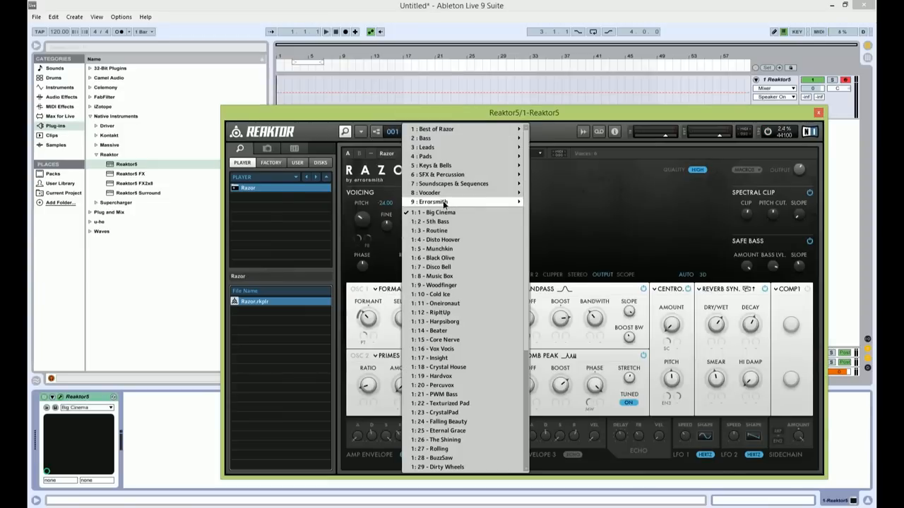
{"action": "mouse_move", "coordinate": [445, 202]}
{"action": "left_click", "coordinate": [561, 201]}
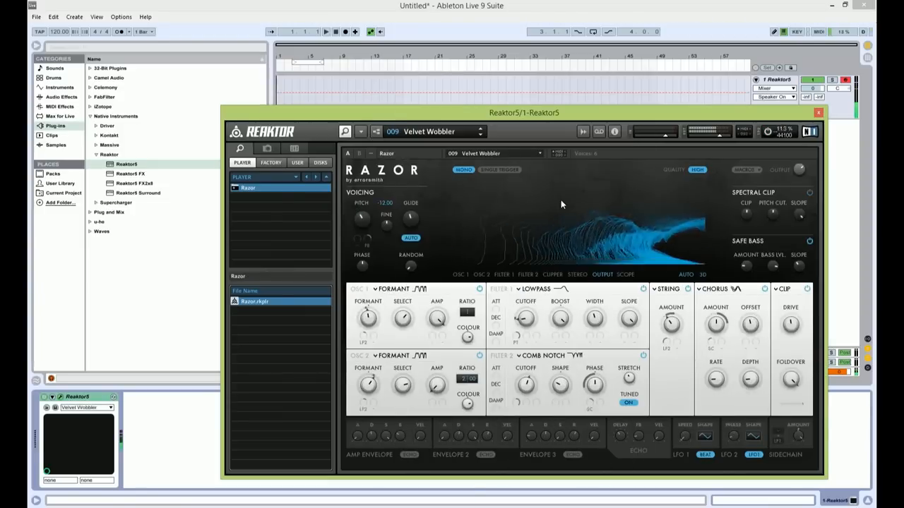
Load the INIT - Razor snapshot from the Errorsmith bank and hide Reaktor's browser
{"action": "left_click", "coordinate": [452, 132]}
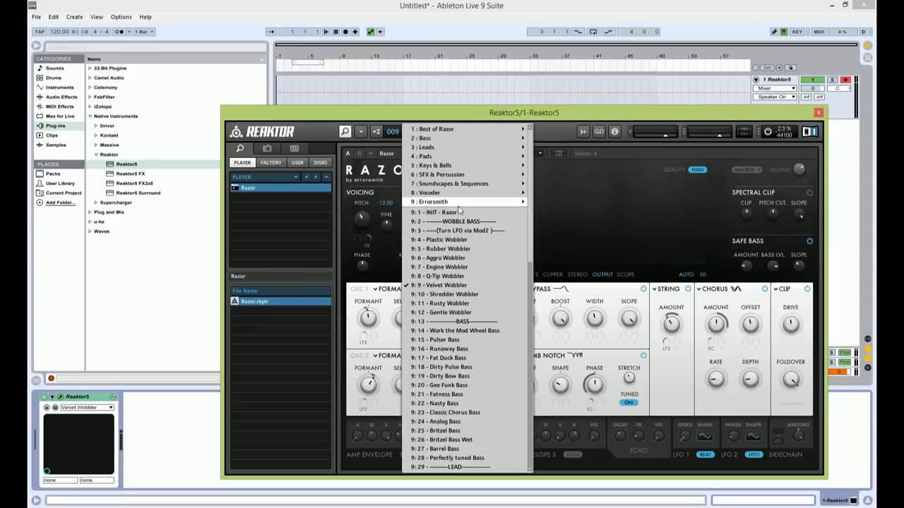
{"action": "mouse_move", "coordinate": [460, 204]}
{"action": "left_click", "coordinate": [561, 130]}
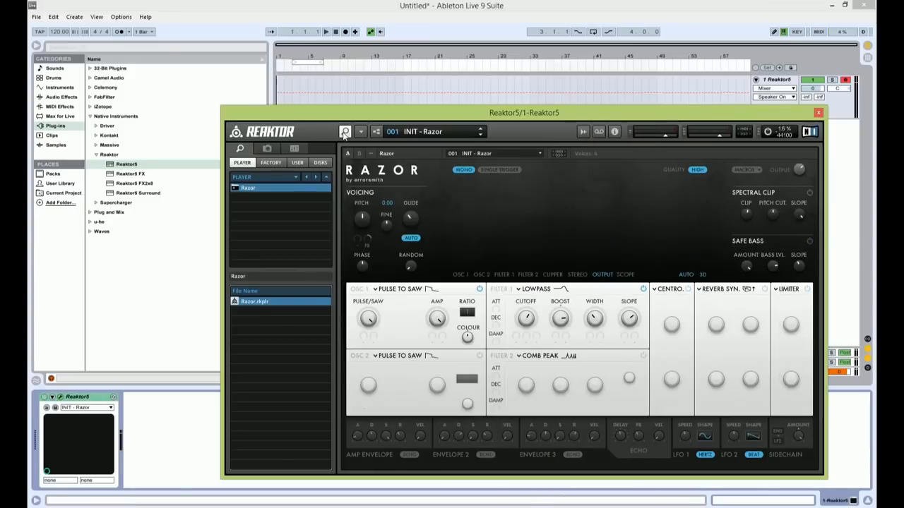
{"action": "left_click", "coordinate": [344, 132]}
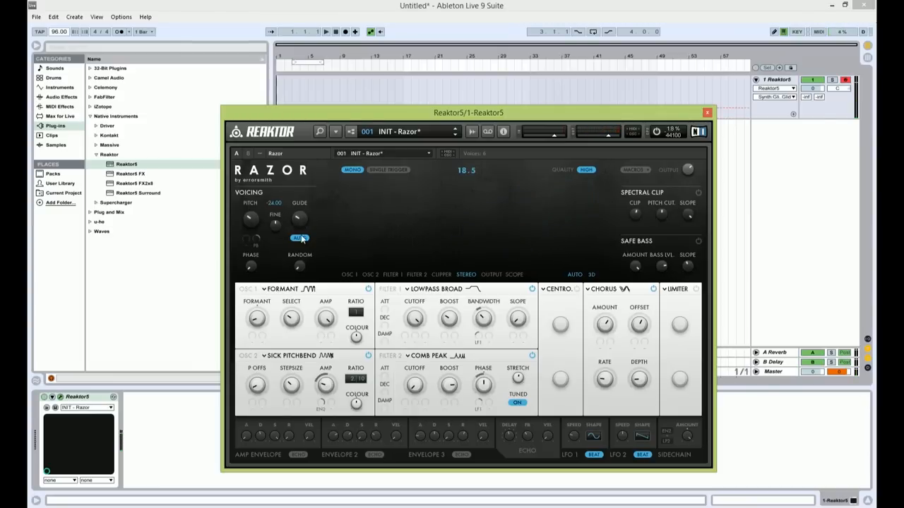
Close the Razor window, group the Reaktor5 device into an Instrument Rack and show its macro controls and chain list
{"action": "left_click", "coordinate": [707, 112]}
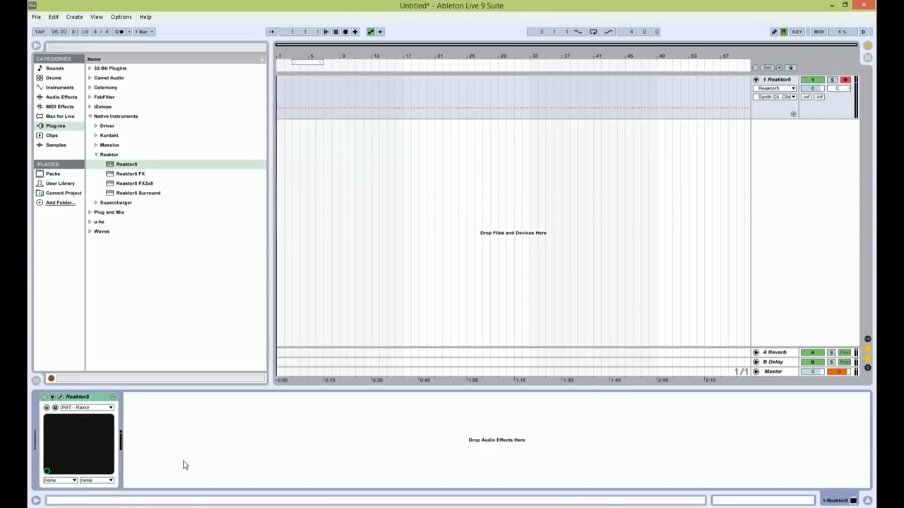
{"action": "key", "text": "ctrl+g"}
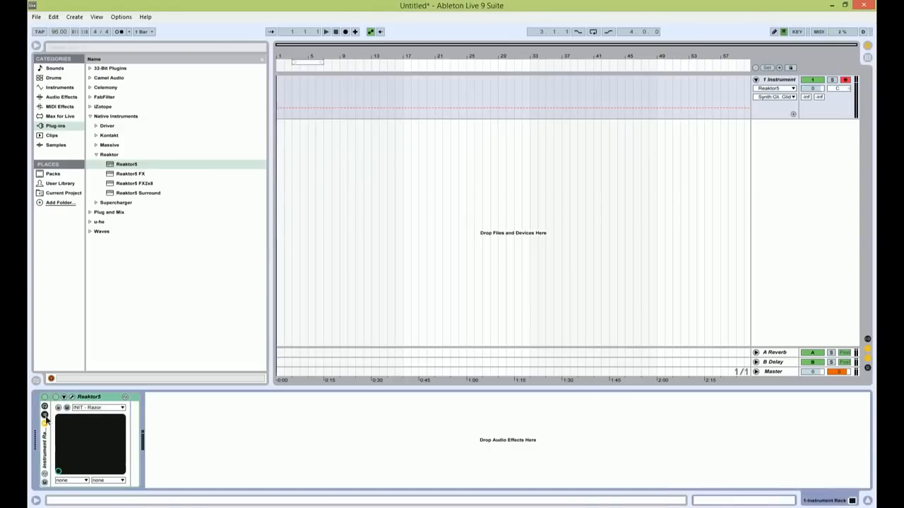
{"action": "left_click", "coordinate": [45, 417]}
{"action": "left_click", "coordinate": [44, 409]}
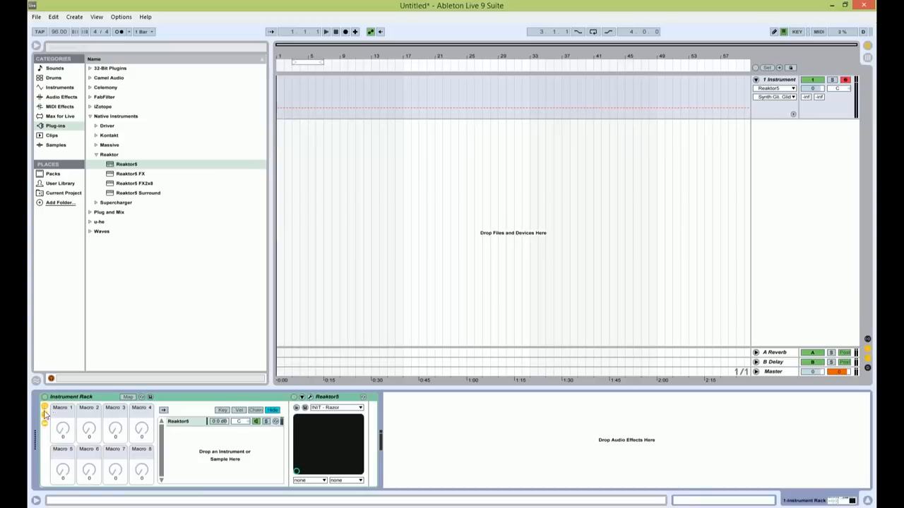
{"action": "left_click", "coordinate": [188, 425]}
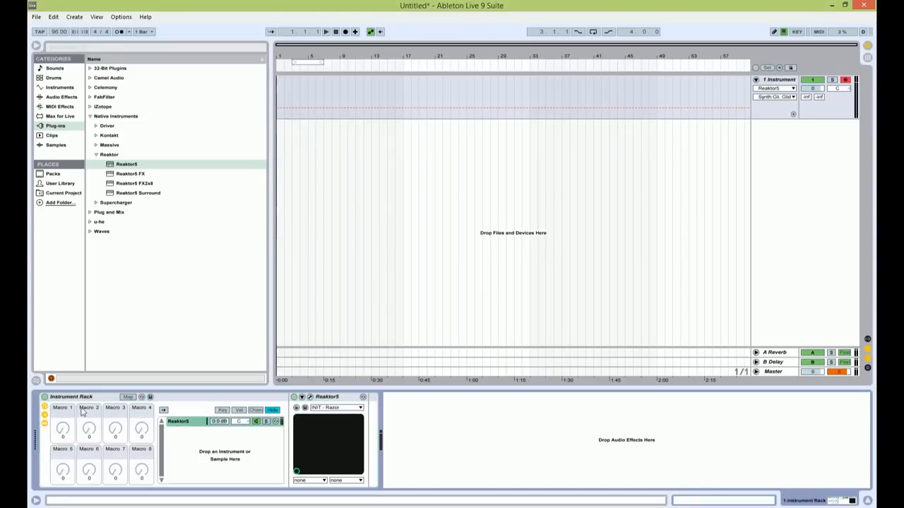
Unfold the Reaktor5 device's parameters and reopen the Razor window, placing it clear of the rack
{"action": "left_click", "coordinate": [302, 398]}
{"action": "left_click", "coordinate": [310, 397]}
{"action": "left_click_drag", "start_coordinate": [410, 114], "coordinate": [387, 42]}
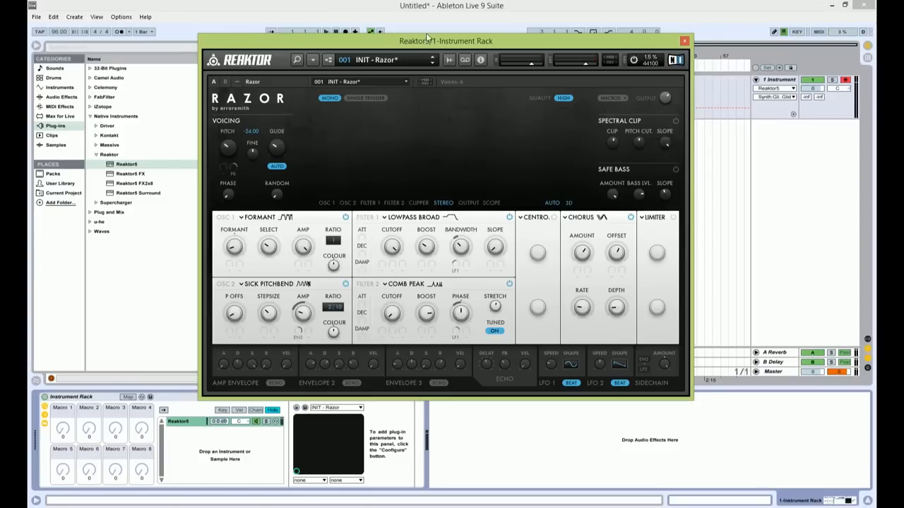
{"action": "left_click_drag", "start_coordinate": [405, 46], "coordinate": [406, 27]}
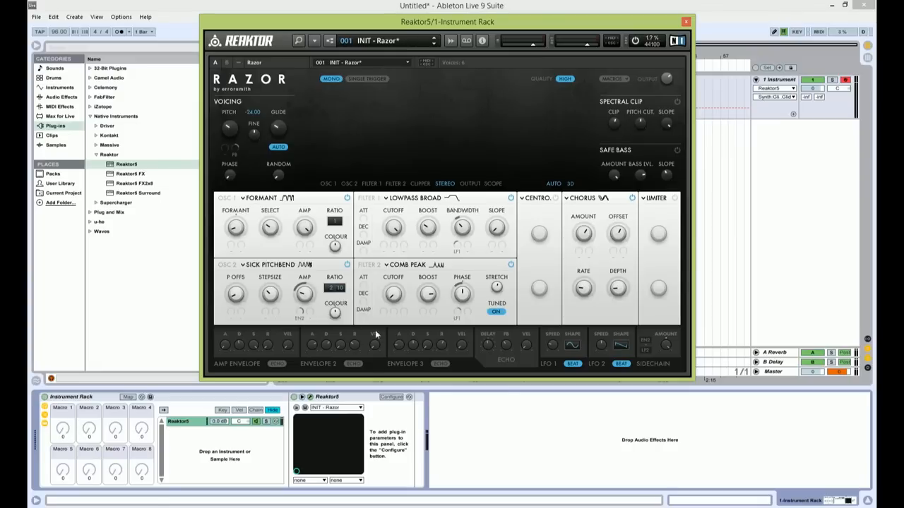
Configure Razor's OSC 1 Formant, Filter 1 Cutoff, Chorus Amount and Filter 2 Cutoff as exposed device parameters, and close the plug-in window
{"action": "left_click", "coordinate": [391, 397]}
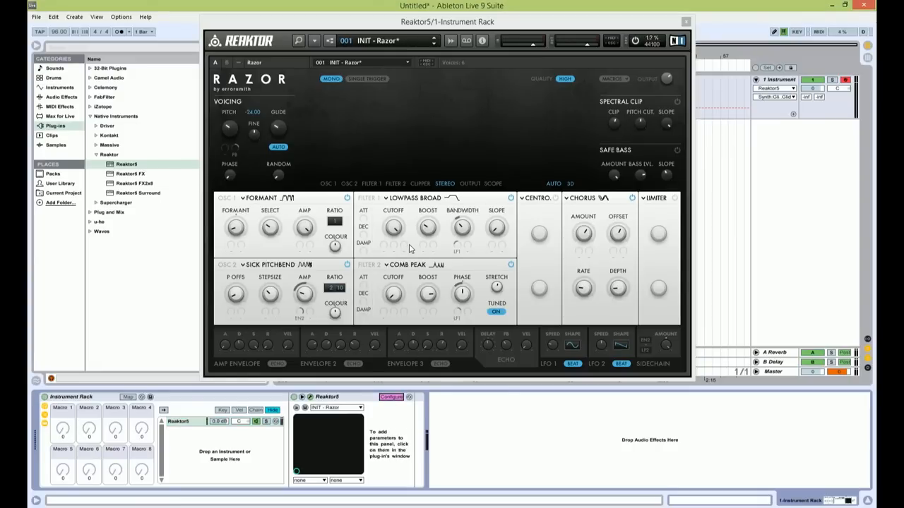
{"action": "left_click", "coordinate": [237, 237]}
{"action": "scroll", "coordinate": [236, 236], "scroll_direction": "down", "scroll_amount": 2}
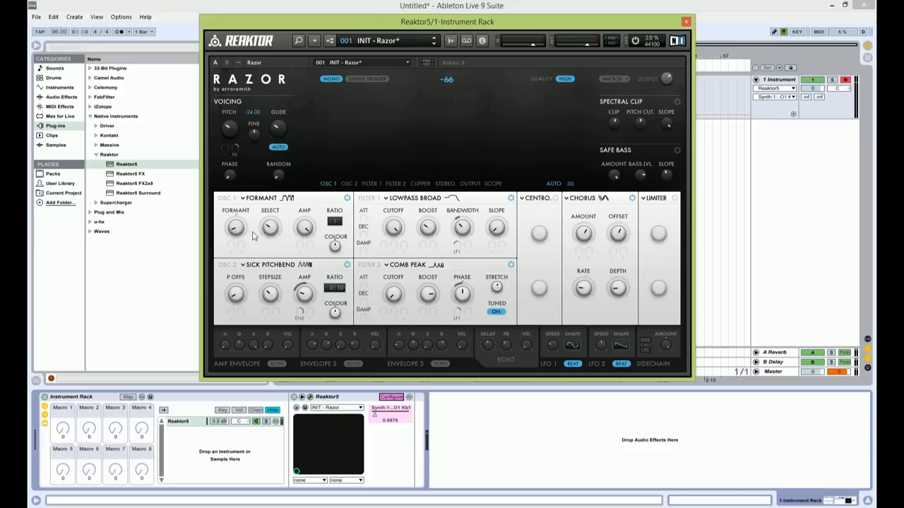
{"action": "left_click", "coordinate": [395, 243]}
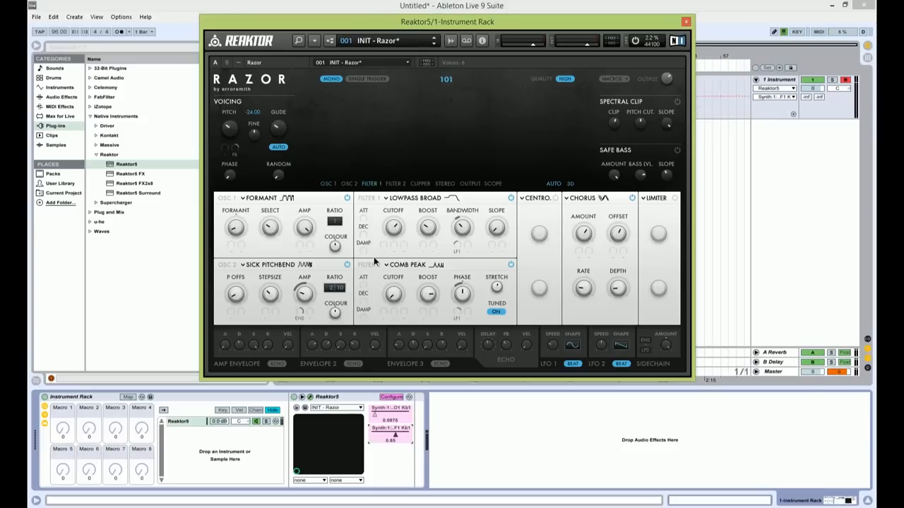
{"action": "left_click", "coordinate": [581, 236]}
{"action": "left_click_drag", "start_coordinate": [580, 235], "coordinate": [579, 233]}
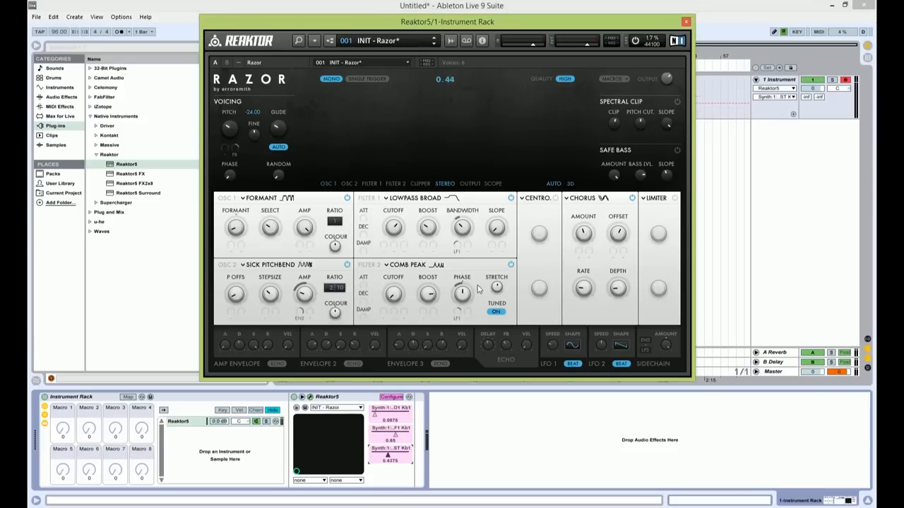
{"action": "left_click", "coordinate": [394, 295]}
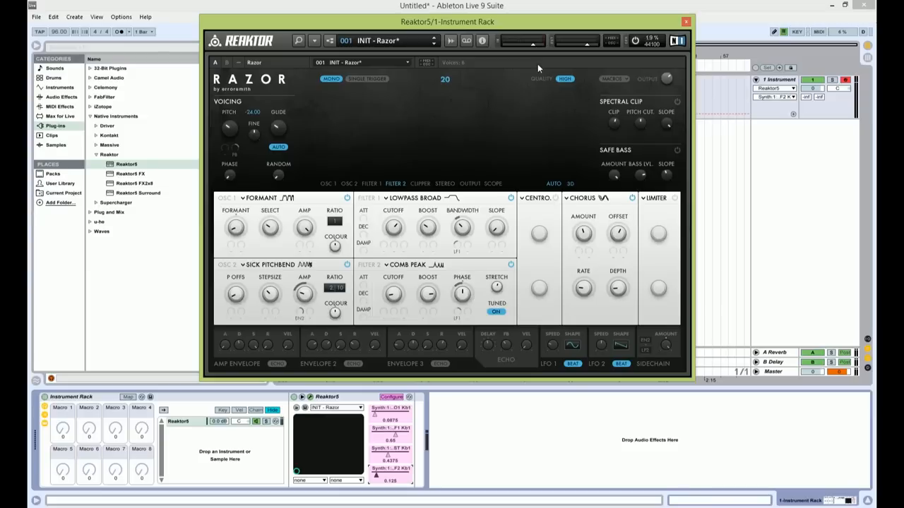
{"action": "left_click", "coordinate": [686, 21]}
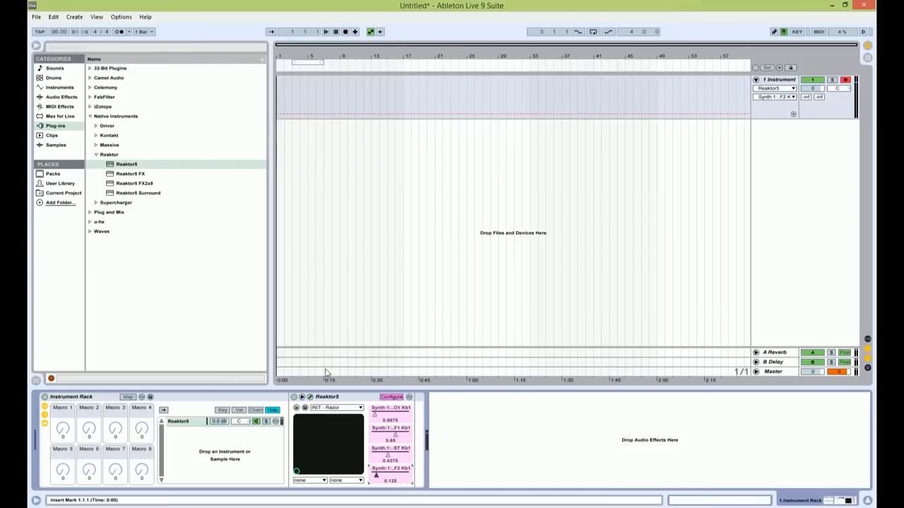
Map the four exposed Razor parameters to Macros 1 to 4 of the Instrument Rack
{"action": "left_click", "coordinate": [127, 397]}
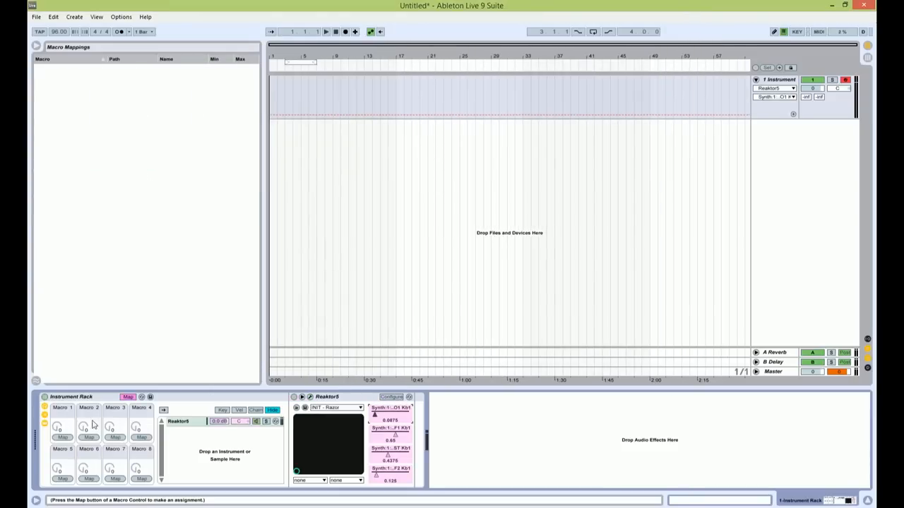
{"action": "left_click", "coordinate": [65, 438]}
{"action": "left_click", "coordinate": [389, 433]}
{"action": "left_click", "coordinate": [87, 439]}
{"action": "left_click", "coordinate": [388, 455]}
{"action": "left_click", "coordinate": [116, 437]}
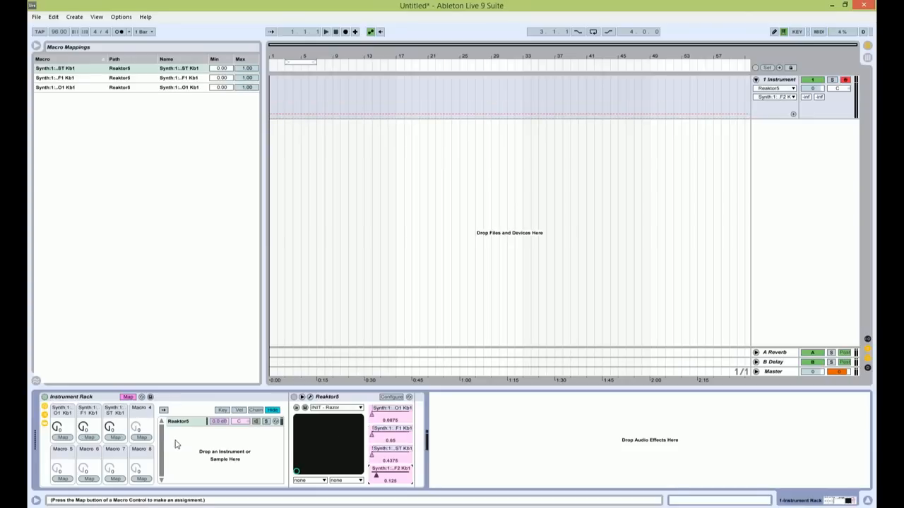
{"action": "left_click", "coordinate": [141, 438]}
{"action": "left_click", "coordinate": [127, 397]}
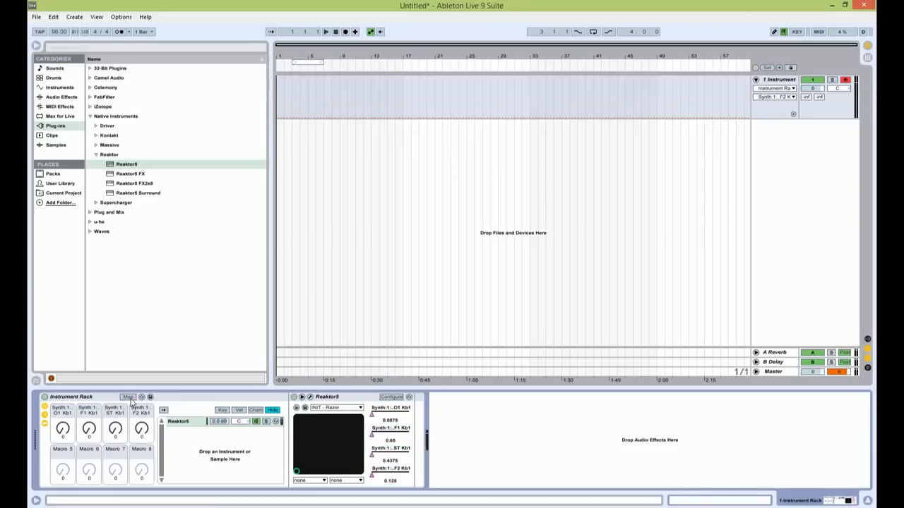
Duplicate the Reaktor5 chain until the rack holds five copies
{"action": "left_click", "coordinate": [176, 422]}
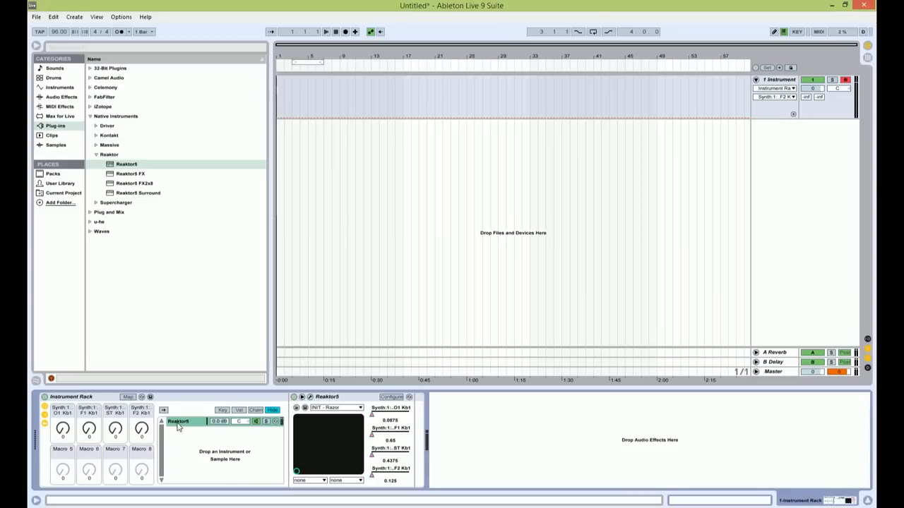
{"action": "key", "text": "ctrl+d"}
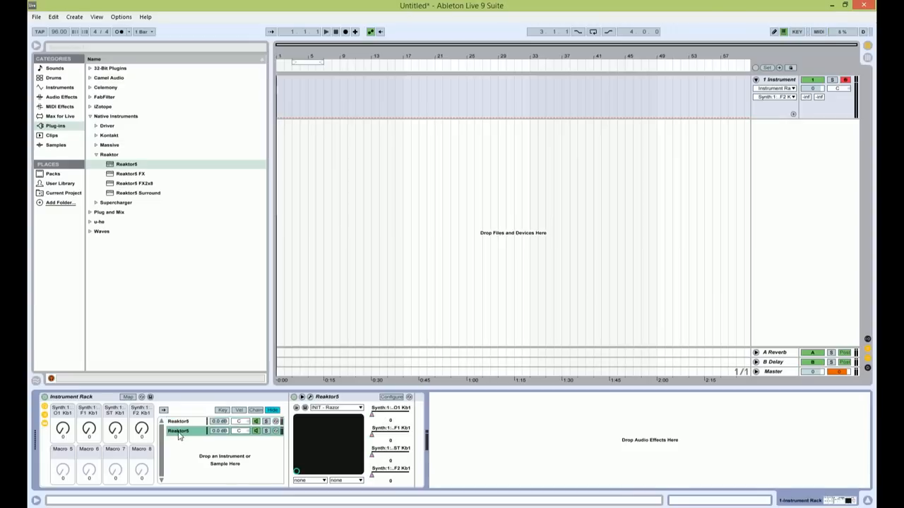
{"action": "key", "text": "ctrl+d"}
{"action": "left_click", "coordinate": [180, 432], "text": "shift"}
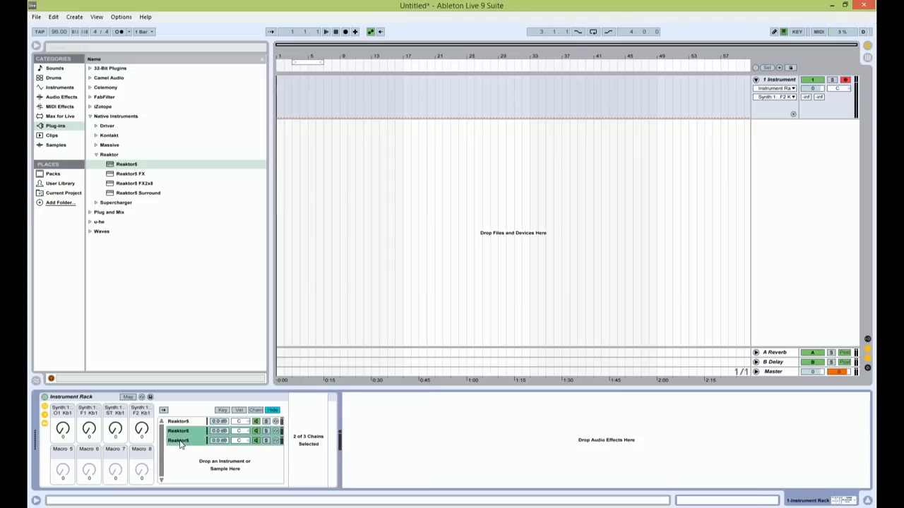
{"action": "key", "text": "ctrl+d"}
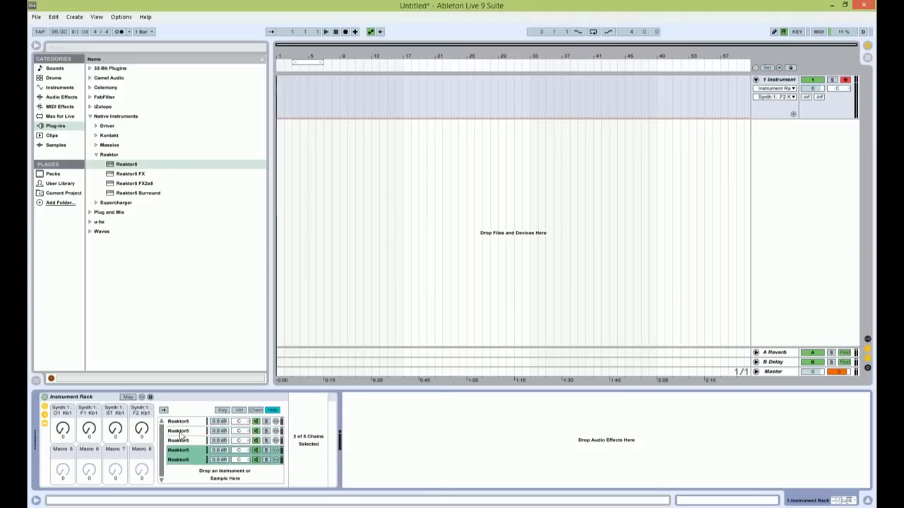
Fine-tune Razor to a pitch of -24.02 in the second chain and -24.04 in the third chain
{"action": "left_click", "coordinate": [179, 433]}
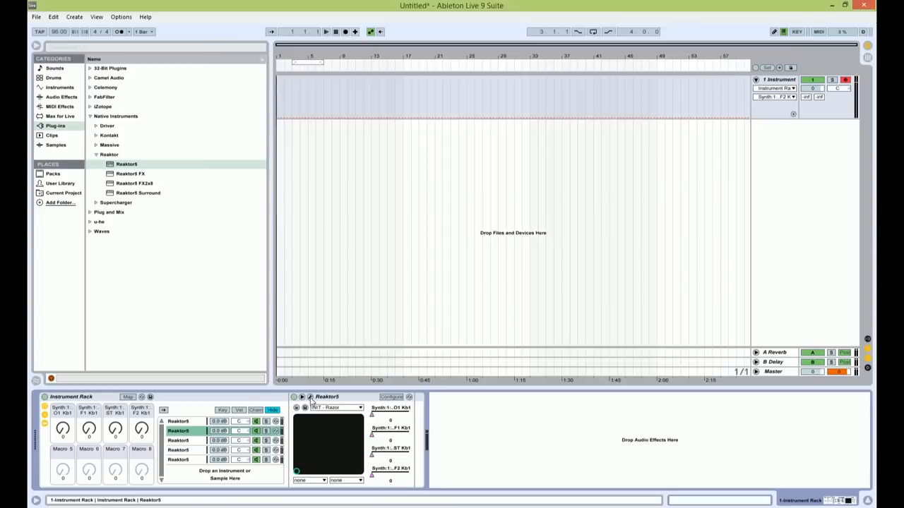
{"action": "left_click", "coordinate": [309, 396]}
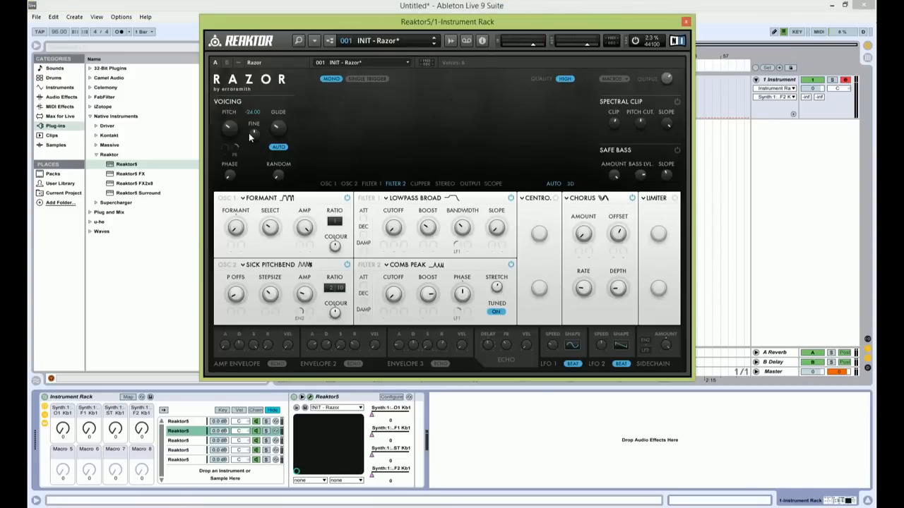
{"action": "left_click_drag", "start_coordinate": [254, 137], "coordinate": [255, 139]}
{"action": "left_click", "coordinate": [203, 440]}
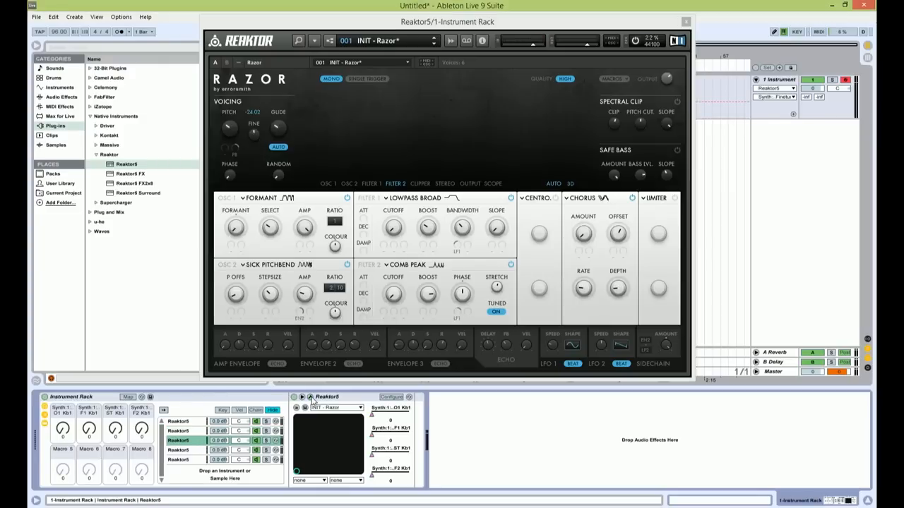
{"action": "left_click", "coordinate": [310, 397]}
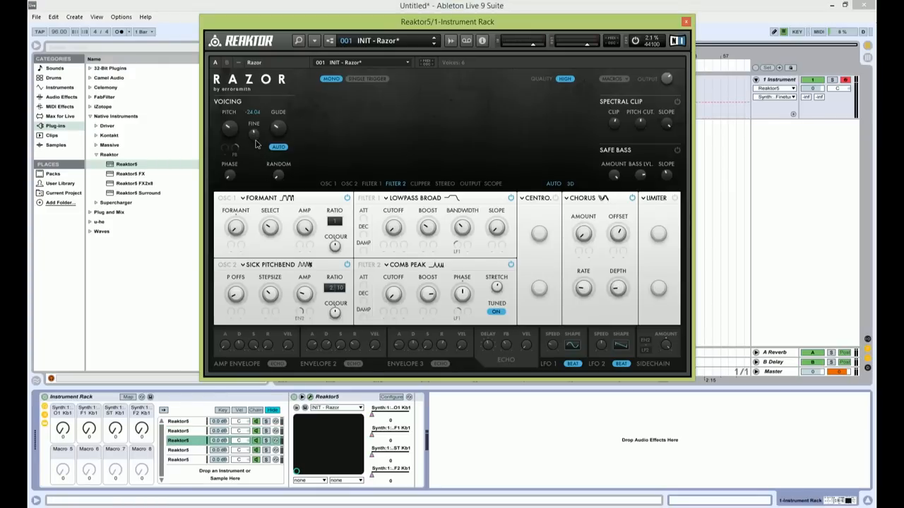
Fine-tune the fourth chain's Razor to a pitch of -23.98, detune the fifth chain's Razor, and close the plug-in window
{"action": "left_click", "coordinate": [181, 451]}
{"action": "left_click", "coordinate": [312, 397]}
{"action": "left_click_drag", "start_coordinate": [257, 136], "coordinate": [259, 135]}
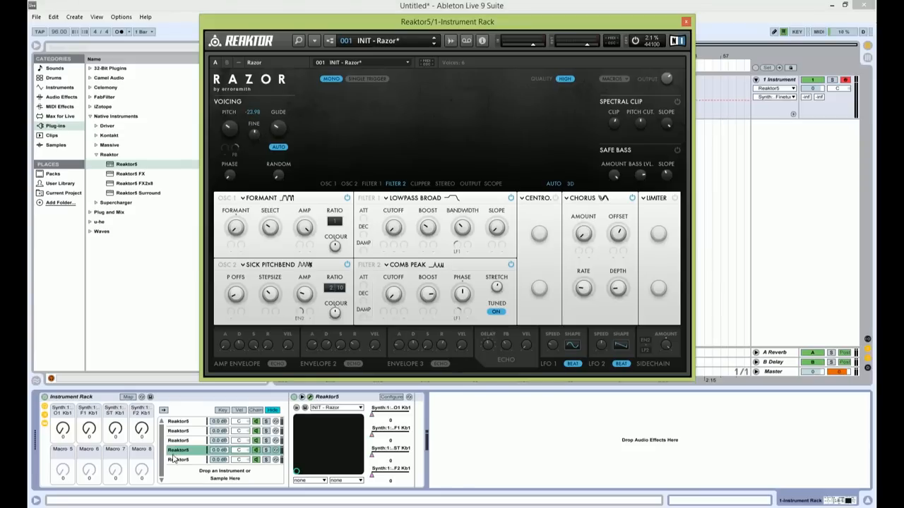
{"action": "left_click", "coordinate": [176, 460]}
{"action": "left_click", "coordinate": [313, 397]}
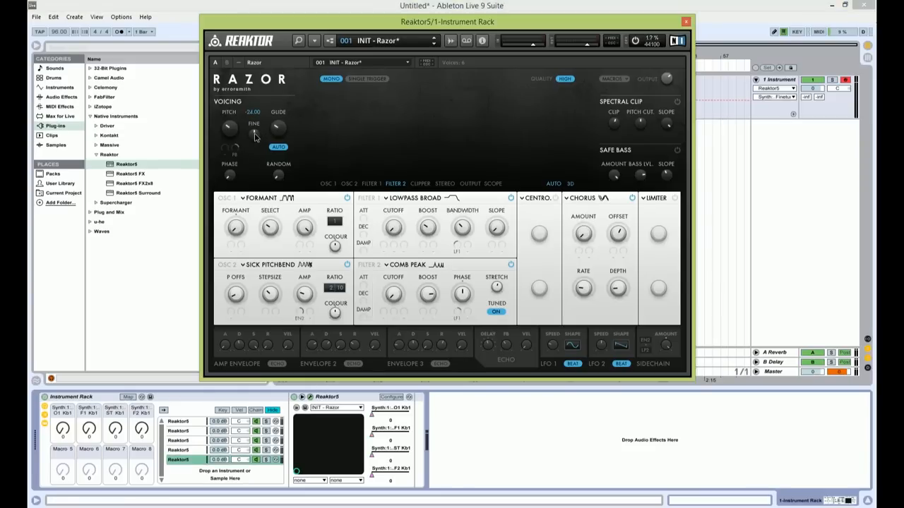
{"action": "left_click", "coordinate": [686, 22]}
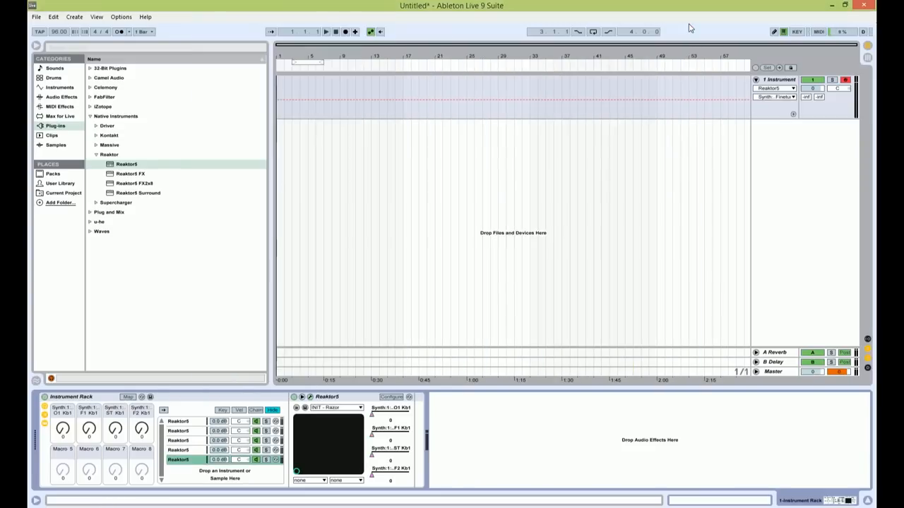
Reselect the rack's first chain and vary its four mapped macros, bringing Macro 1 to 81, Macro 2 to 127 and Macro 3 to 22
{"action": "left_click", "coordinate": [191, 449]}
{"action": "left_click", "coordinate": [191, 441]}
{"action": "left_click", "coordinate": [192, 431]}
{"action": "left_click", "coordinate": [187, 421]}
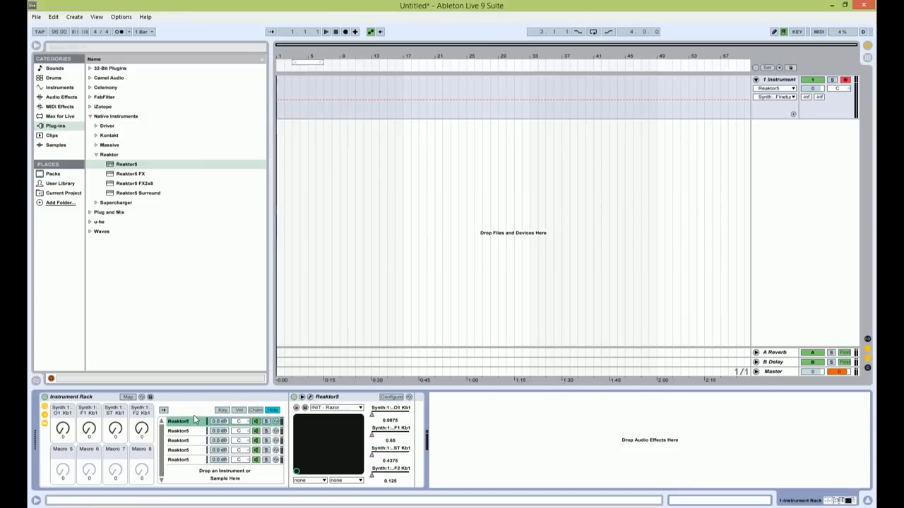
{"action": "left_click_drag", "start_coordinate": [63, 430], "coordinate": [90, 389]}
{"action": "mouse_move", "coordinate": [116, 431]}
{"action": "left_mouse_down"}
{"action": "mouse_move", "coordinate": [116, 345]}
{"action": "mouse_move", "coordinate": [116, 415]}
{"action": "left_mouse_up"}
{"action": "left_click_drag", "start_coordinate": [68, 432], "coordinate": [67, 397]}
{"action": "left_click_drag", "start_coordinate": [142, 436], "coordinate": [142, 399]}
{"action": "left_click_drag", "start_coordinate": [89, 432], "coordinate": [89, 395]}
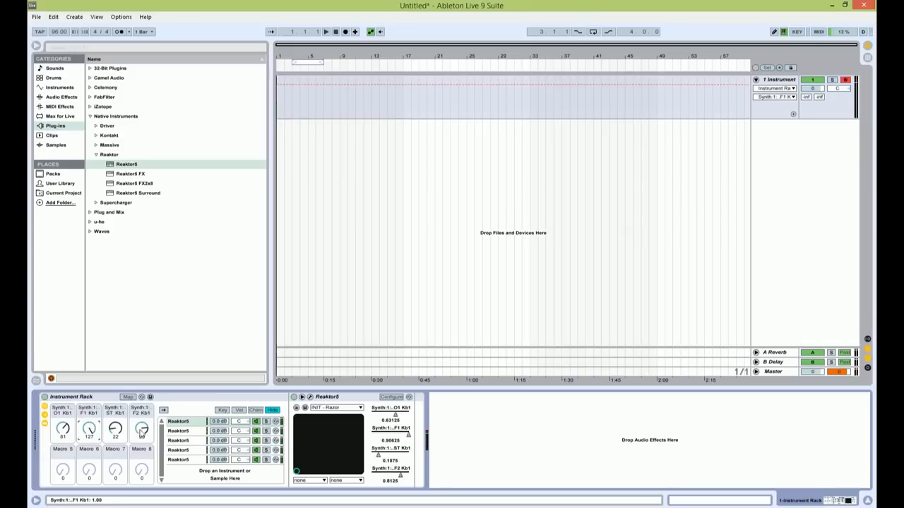
{"action": "left_click", "coordinate": [332, 399]}
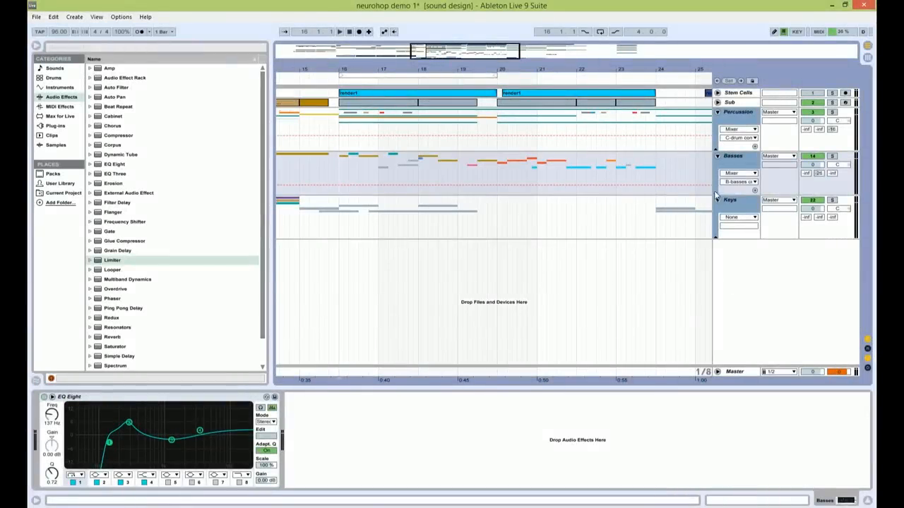
Fold and unfold the Basses, Keys and Percussion groups to show their tracks, and select the Sync A track
{"action": "left_click", "coordinate": [715, 193]}
{"action": "left_click", "coordinate": [715, 305]}
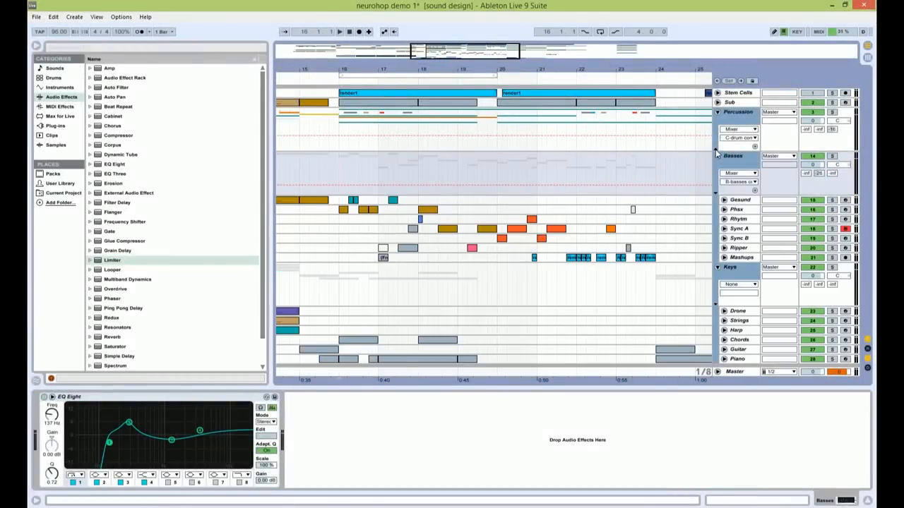
{"action": "left_click", "coordinate": [715, 147]}
{"action": "scroll", "coordinate": [450, 266], "scroll_direction": "down", "scroll_amount": 3}
{"action": "left_click", "coordinate": [449, 261]}
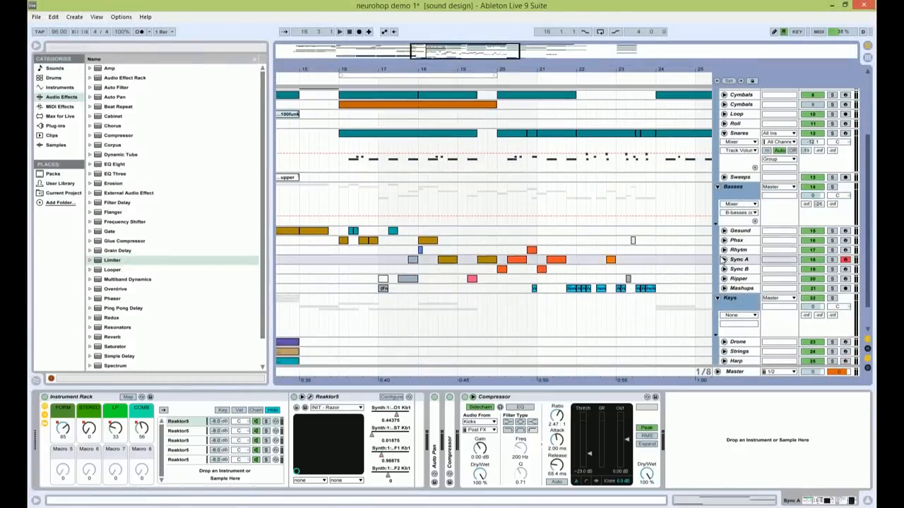
Expand the Sync A track's automation lanes and play the arrangement from 17.3.3, stopping after the last orange clip
{"action": "left_click", "coordinate": [724, 259]}
{"action": "left_click", "coordinate": [406, 254]}
{"action": "key", "text": "space"}
{"action": "left_click_drag", "start_coordinate": [461, 51], "coordinate": [461, 54]}
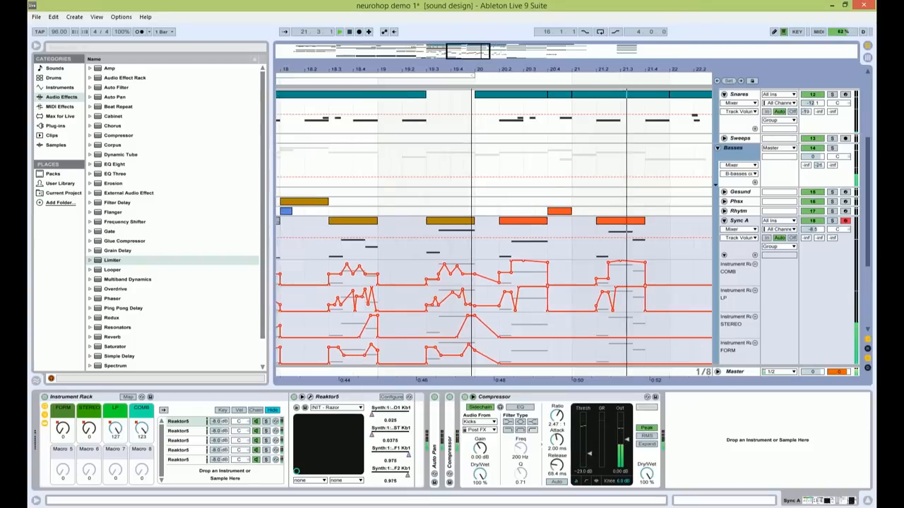
{"action": "key", "text": "space"}
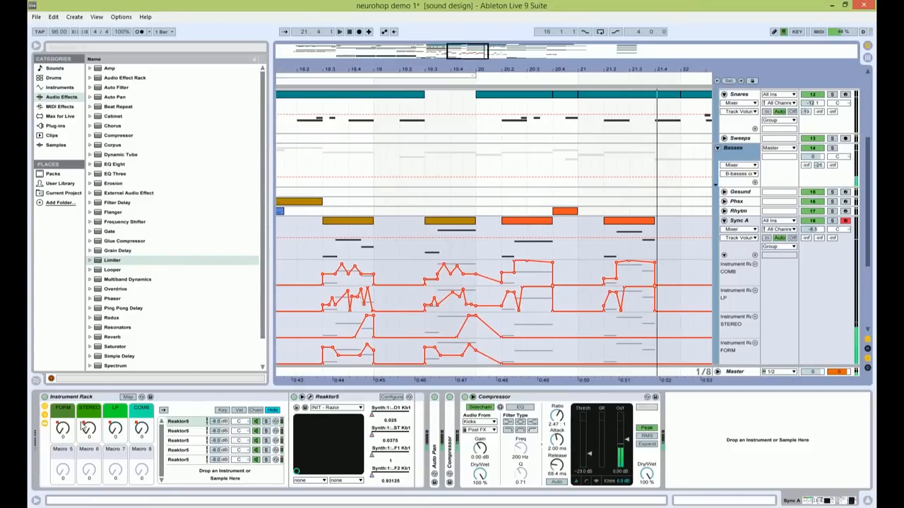
Vary the LP and COMB macros of the Sync A rack by hand, bringing LP to 104 and COMB to 29
{"action": "left_click_drag", "start_coordinate": [115, 429], "coordinate": [116, 452]}
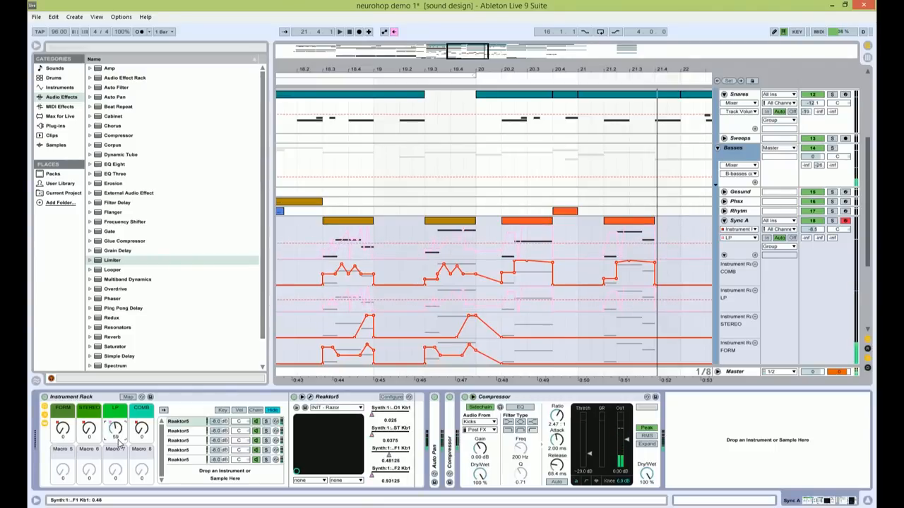
{"action": "left_click_drag", "start_coordinate": [142, 433], "coordinate": [142, 464]}
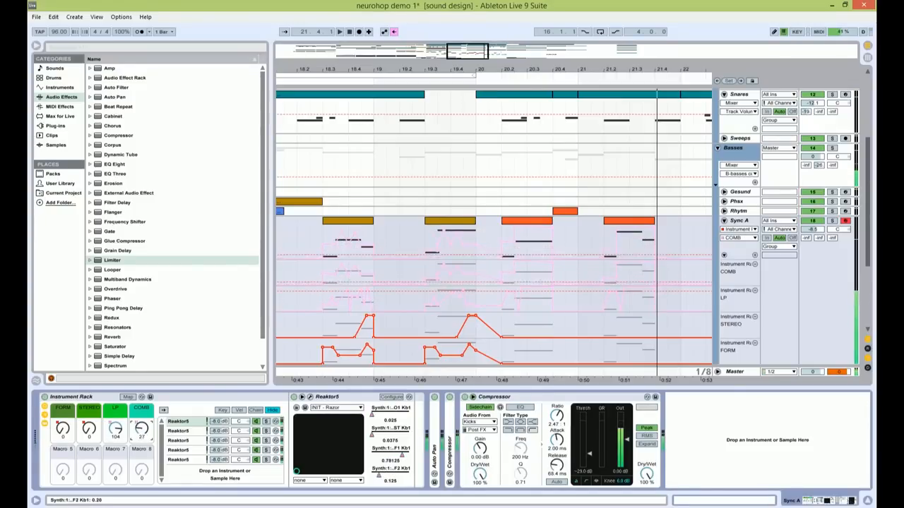
{"action": "left_click_drag", "start_coordinate": [141, 432], "coordinate": [140, 437]}
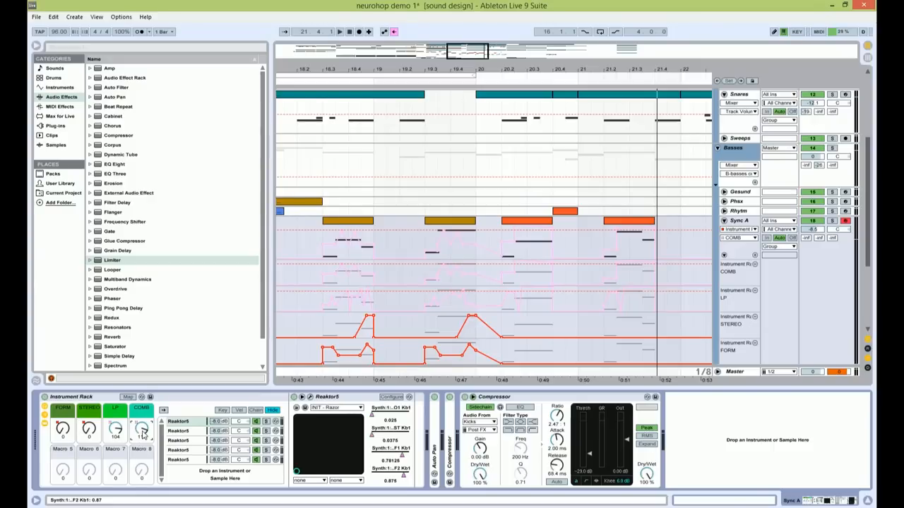
{"action": "left_click_drag", "start_coordinate": [143, 433], "coordinate": [143, 473]}
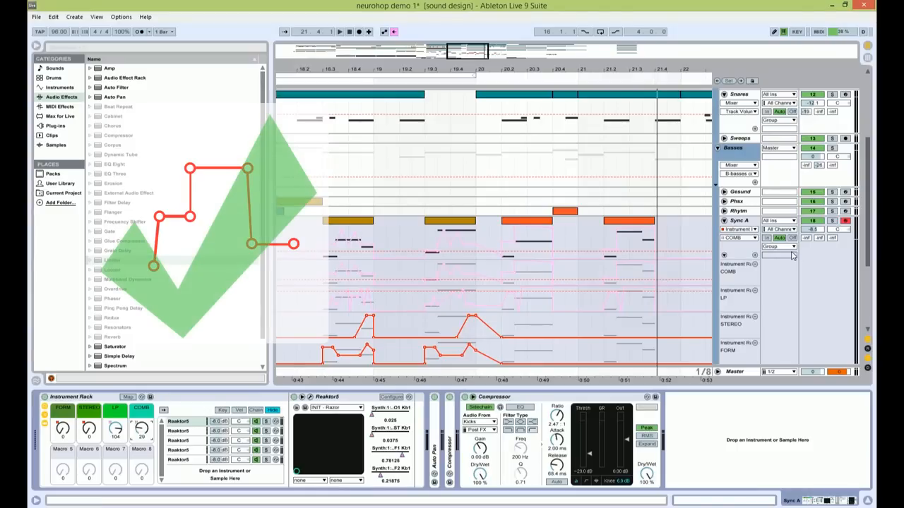
Show the LP macro's automation on the Sync A track and re-enable all overridden automation
{"action": "key", "text": "b"}
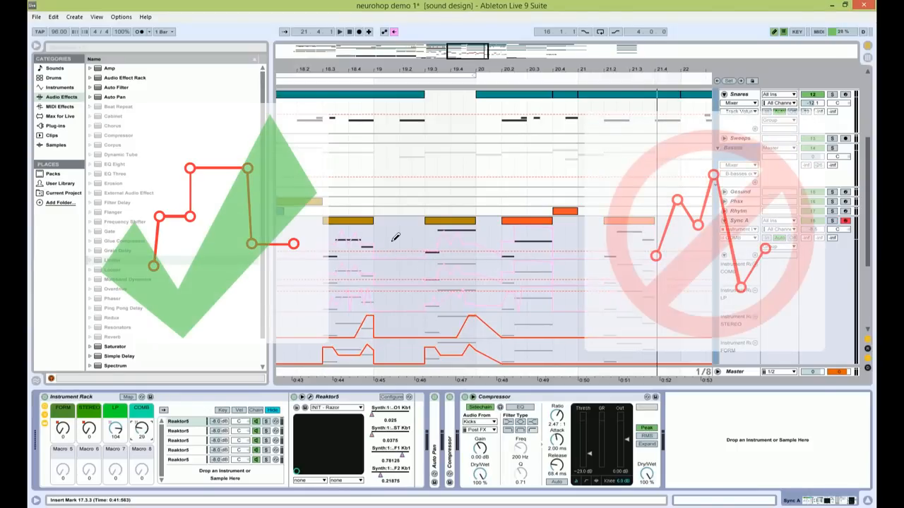
{"action": "key", "text": "b"}
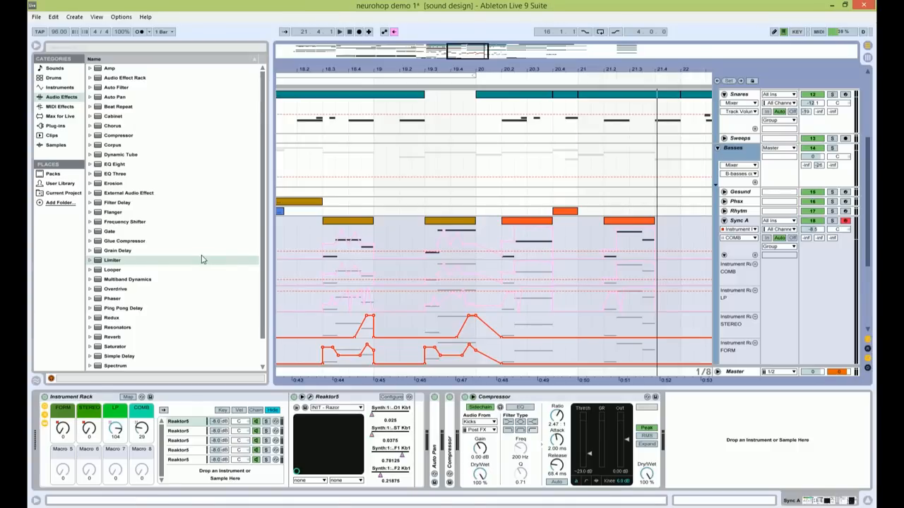
{"action": "left_click", "coordinate": [118, 430]}
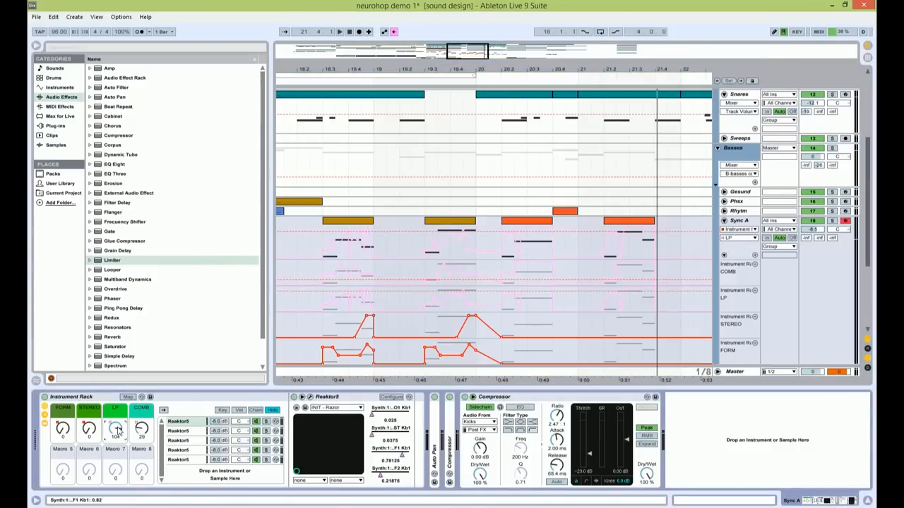
{"action": "left_click", "coordinate": [393, 31]}
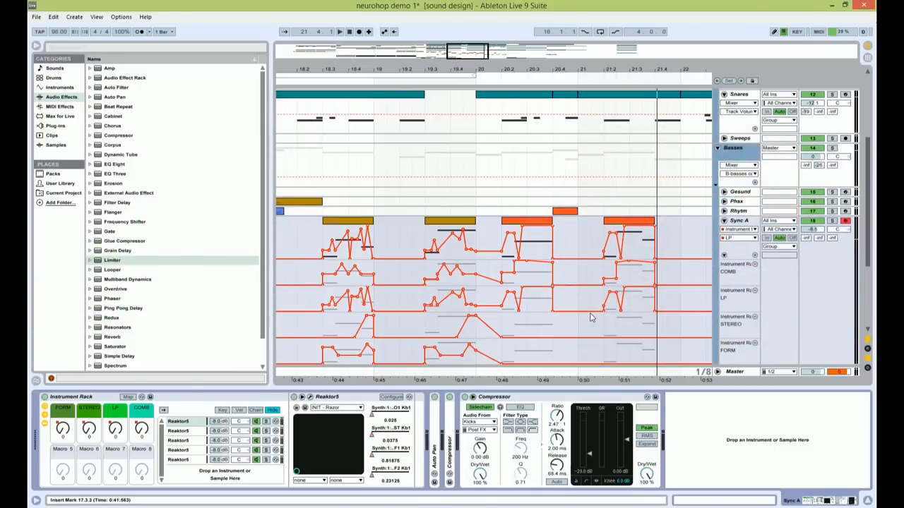
Compare the Sync A automation with the Snares notes from 18.4.1 to 19.3.1, leaving the insert mark at 18.4.1
{"action": "left_click_drag", "start_coordinate": [458, 54], "coordinate": [456, 91]}
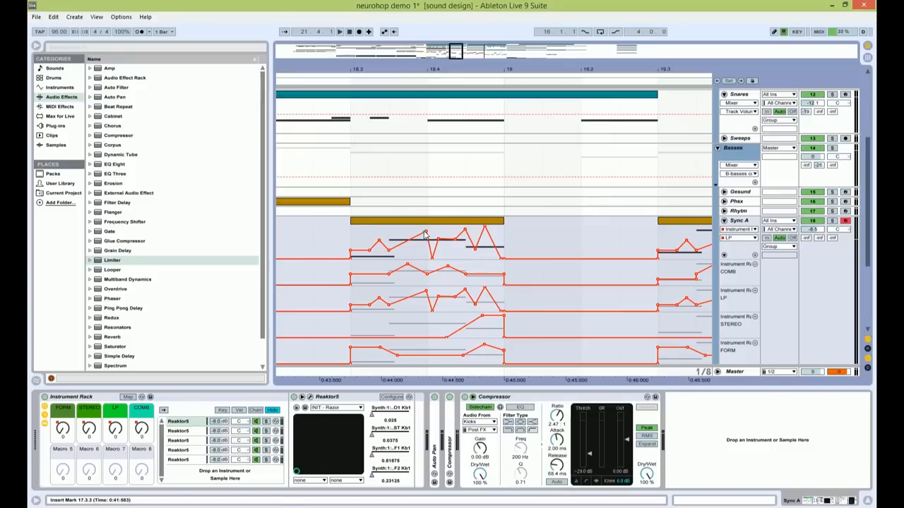
{"action": "left_click_drag", "start_coordinate": [423, 125], "coordinate": [651, 128]}
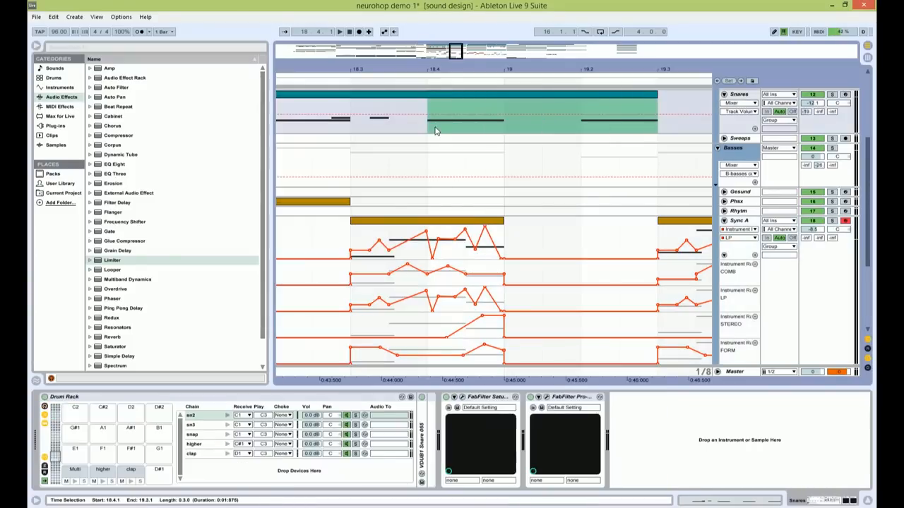
{"action": "left_click", "coordinate": [426, 130]}
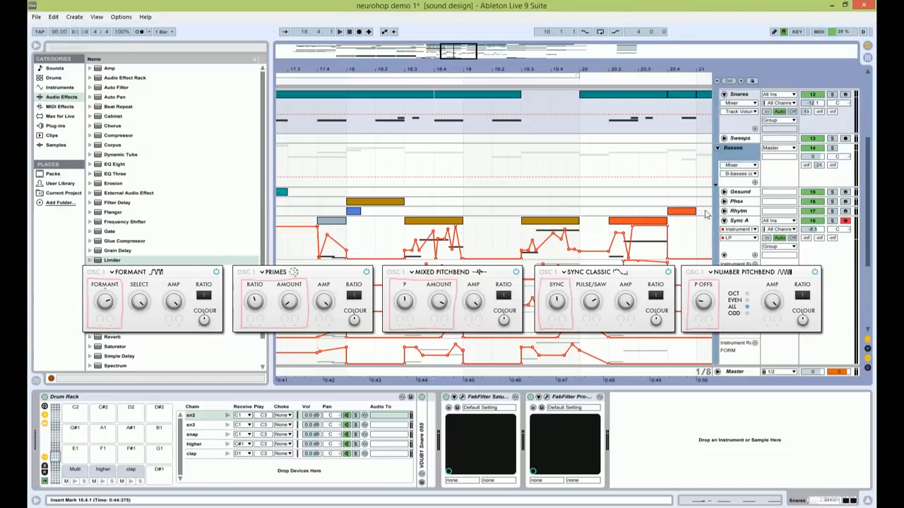
Show the STEREO macro's automation on the Sync A track and enlarge its FORM, STEREO and LP lanes
{"action": "left_click", "coordinate": [737, 224]}
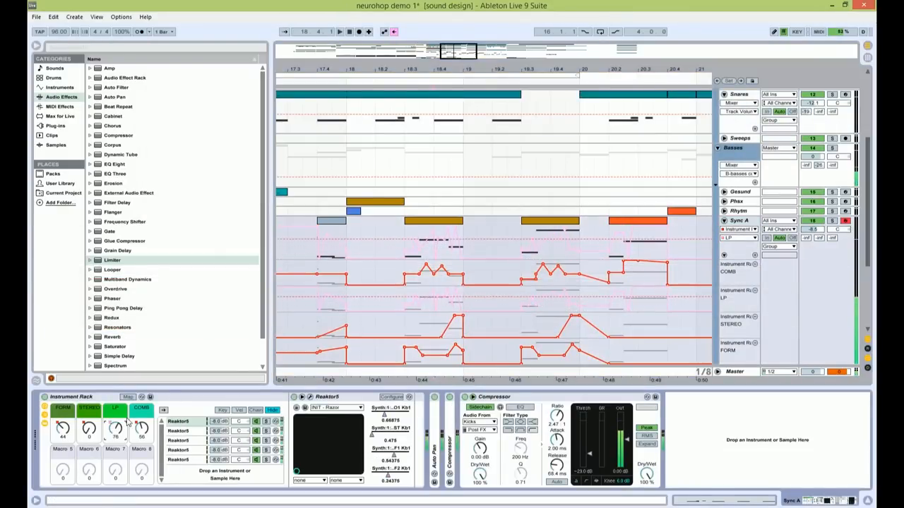
{"action": "left_click", "coordinate": [90, 436]}
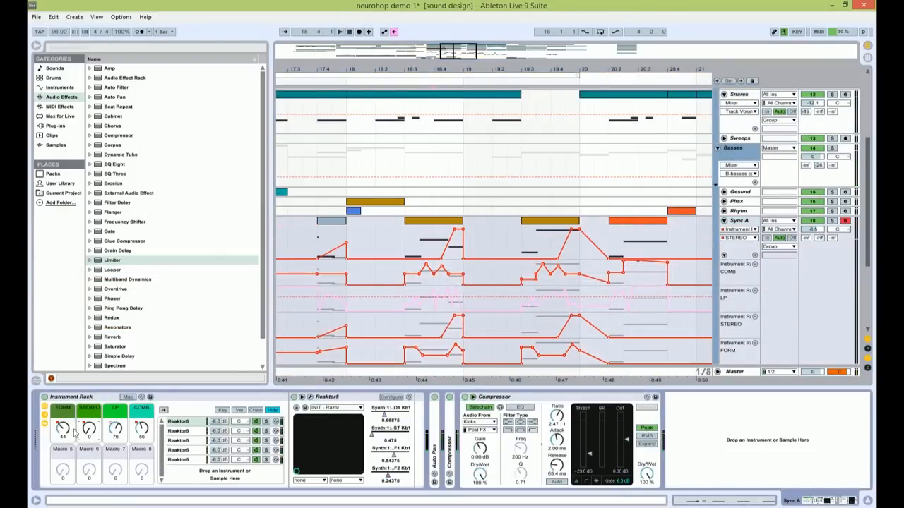
{"action": "left_click_drag", "start_coordinate": [459, 48], "coordinate": [466, 49]}
{"action": "left_click_drag", "start_coordinate": [869, 188], "coordinate": [871, 242]}
{"action": "left_click_drag", "start_coordinate": [741, 254], "coordinate": [742, 335]}
{"action": "left_click_drag", "start_coordinate": [738, 229], "coordinate": [737, 254]}
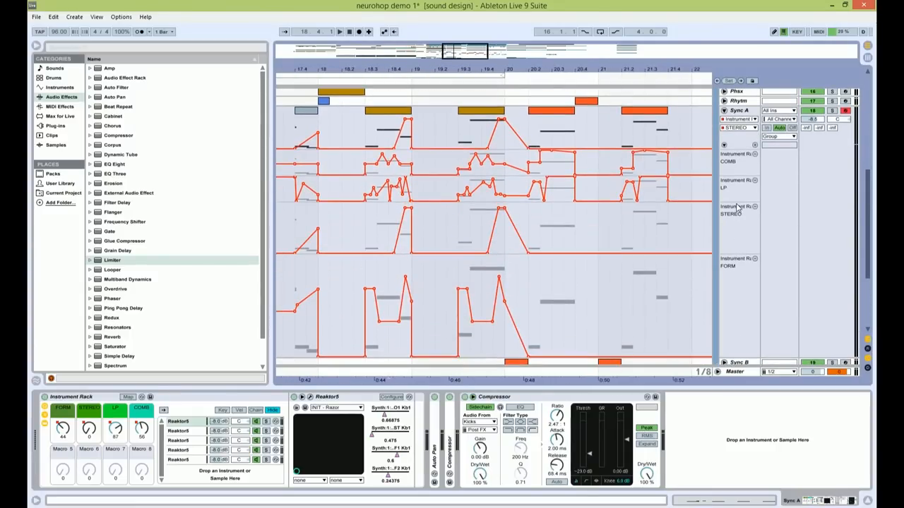
{"action": "left_click_drag", "start_coordinate": [738, 202], "coordinate": [738, 219]}
{"action": "left_click_drag", "start_coordinate": [463, 53], "coordinate": [461, 53]}
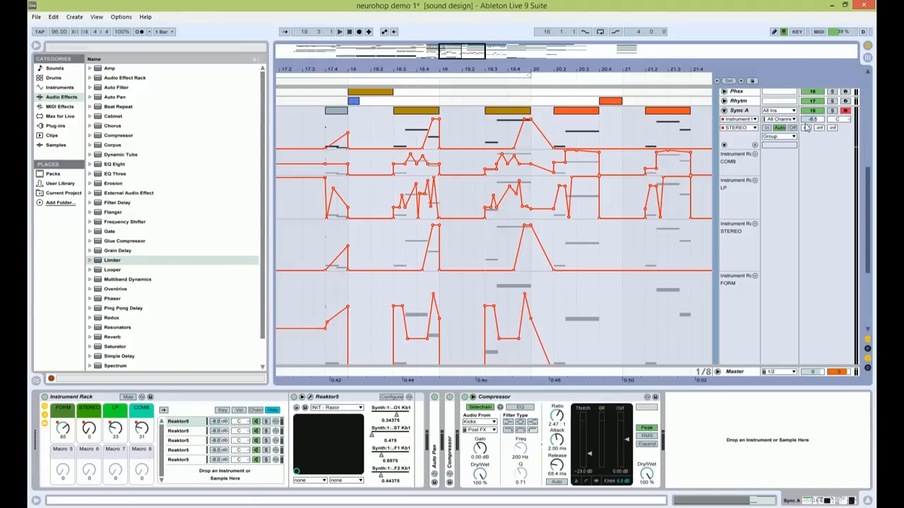
Solo the Sync A track and play its automated bass clips from 18.3.1
{"action": "left_click", "coordinate": [832, 112]}
{"action": "key", "text": "space"}
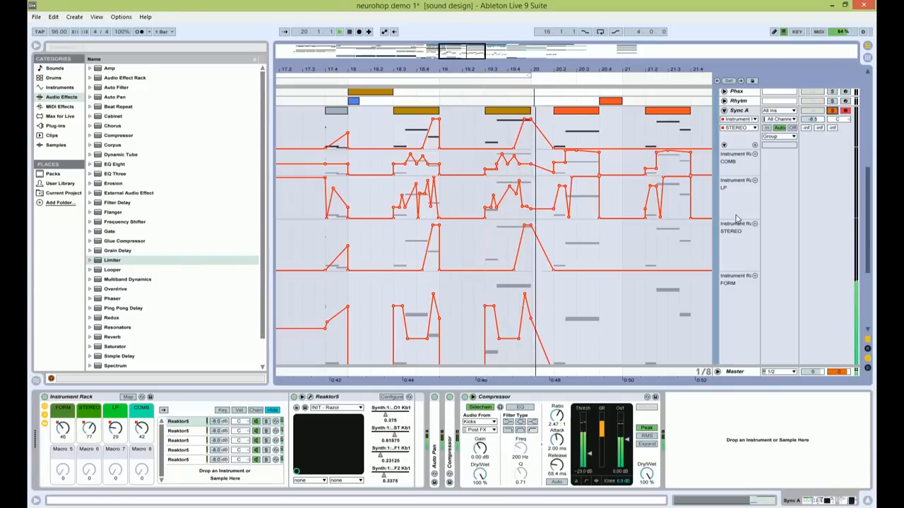
{"action": "left_click_drag", "start_coordinate": [565, 165], "coordinate": [565, 171]}
{"action": "left_click", "coordinate": [557, 172]}
{"action": "key", "text": "space"}
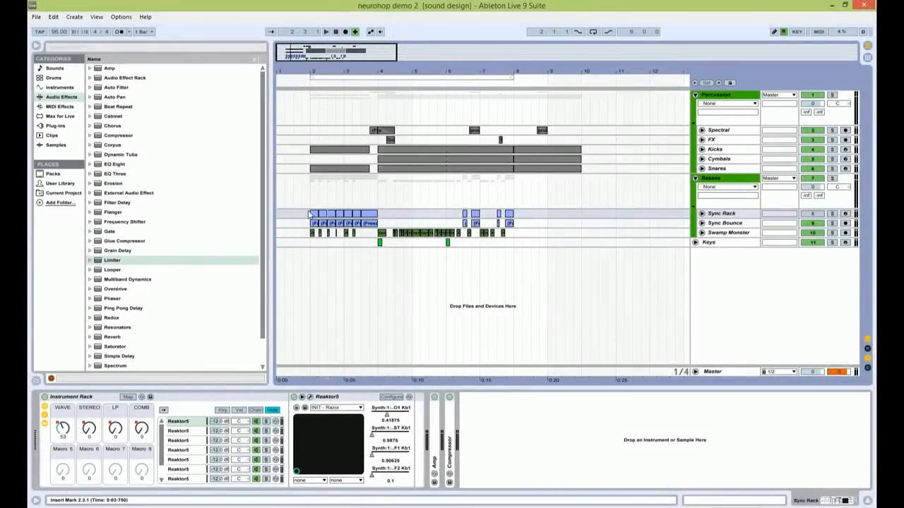
Play the opening of the neurohop demo 2 arrangement and expand the Sync Rack track to show its macro automation
{"action": "key", "text": "space"}
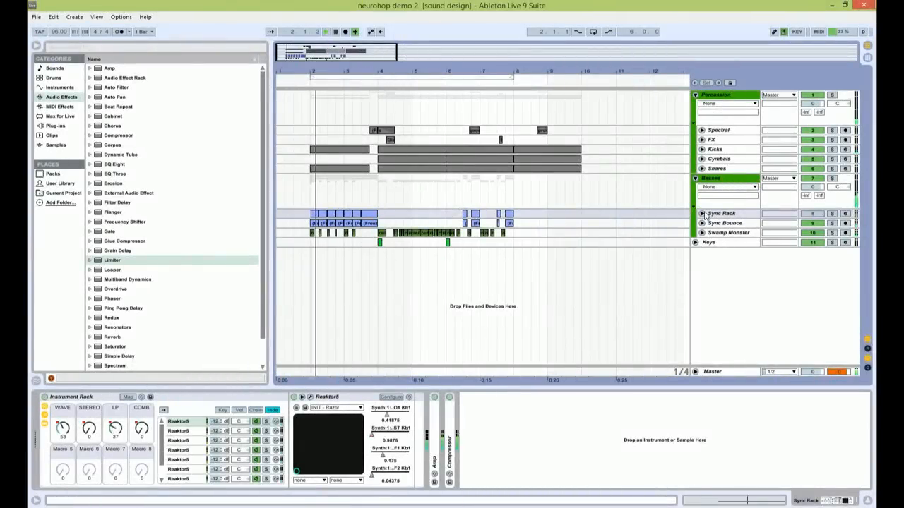
{"action": "key", "text": "space"}
{"action": "left_click_drag", "start_coordinate": [336, 71], "coordinate": [578, 163]}
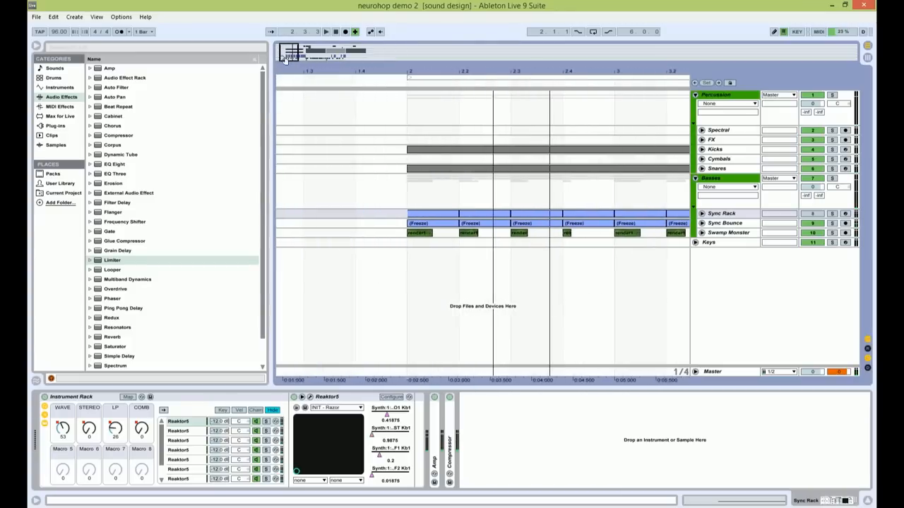
{"action": "left_click", "coordinate": [697, 213]}
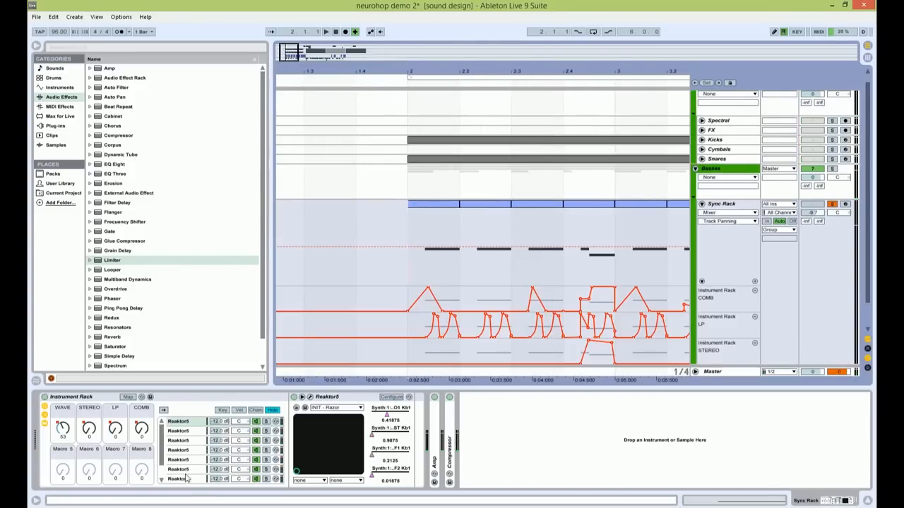
Open the Razor editor of the Sync Rack's first Reaktor5 chain and reposition it to view the automation and chain list
{"action": "left_click", "coordinate": [310, 396]}
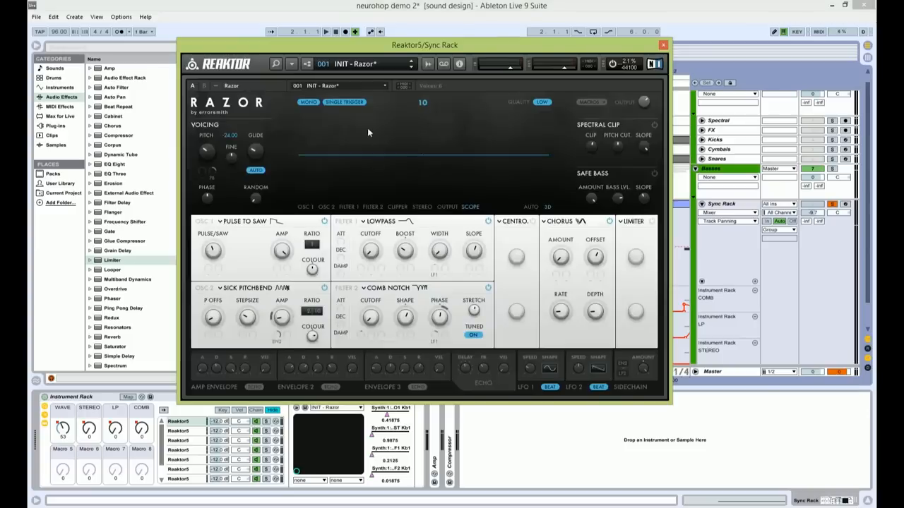
{"action": "left_click_drag", "start_coordinate": [355, 51], "coordinate": [356, 91]}
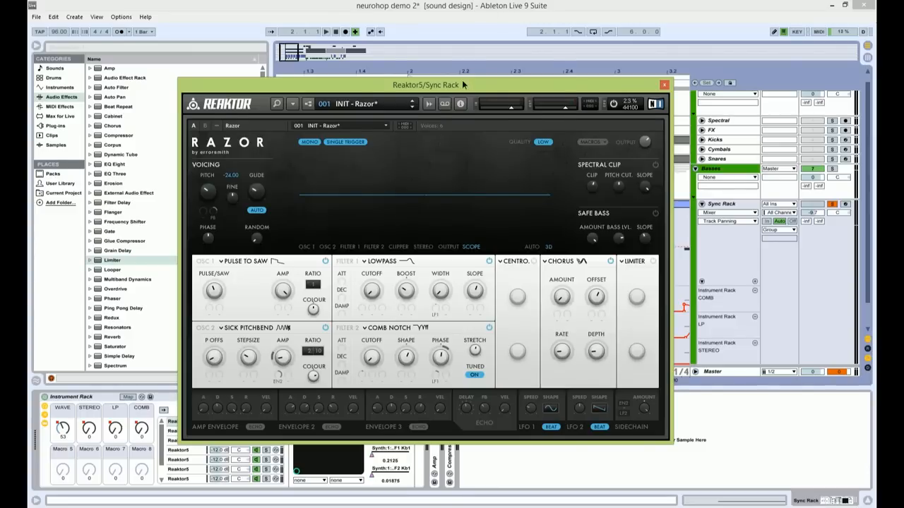
{"action": "left_click_drag", "start_coordinate": [464, 85], "coordinate": [461, 355]}
{"action": "left_click_drag", "start_coordinate": [303, 52], "coordinate": [302, 54]}
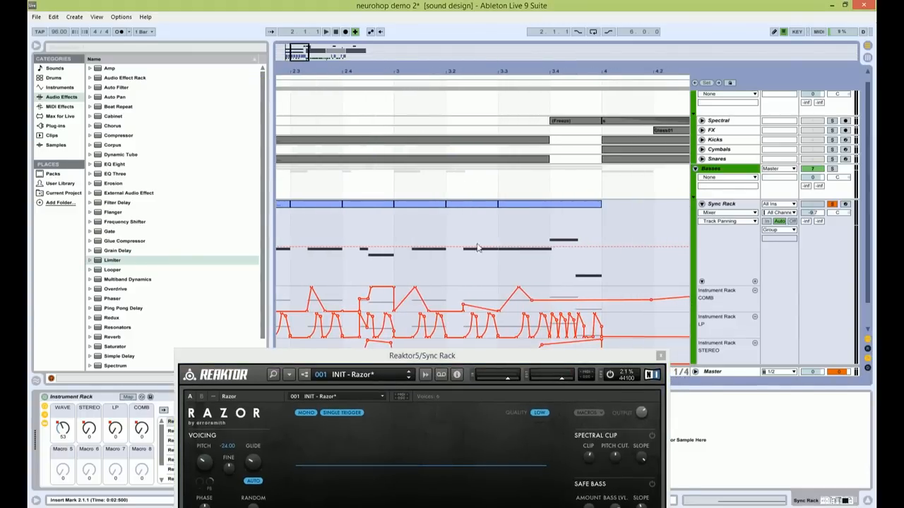
{"action": "left_click_drag", "start_coordinate": [433, 358], "coordinate": [579, 86]}
Compare the first Reaktor5 chain soloed with the full Sync Rack during playback, and close the Razor window
{"action": "key", "text": "space"}
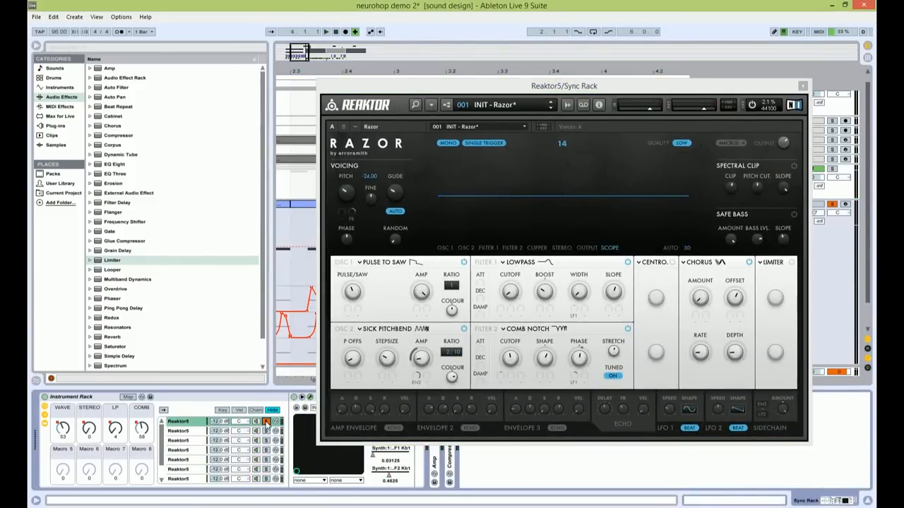
{"action": "left_click", "coordinate": [265, 422]}
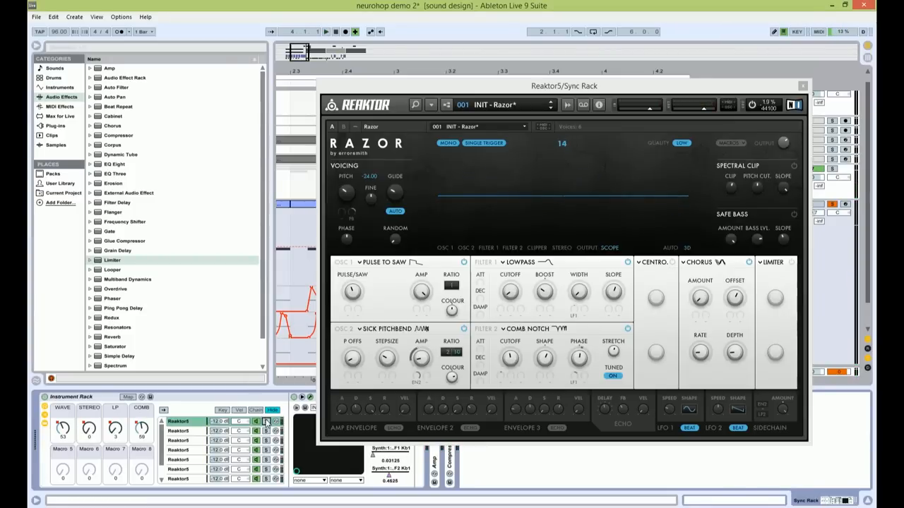
{"action": "key", "text": "space"}
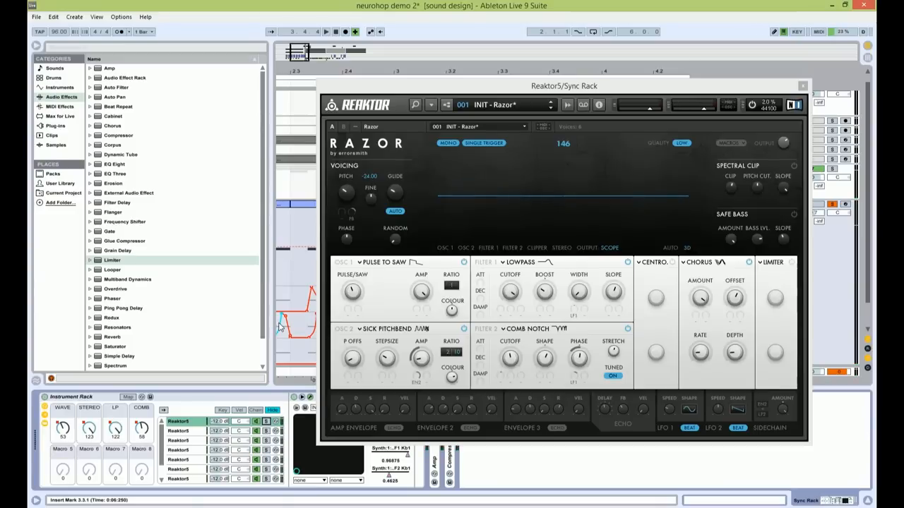
{"action": "left_click", "coordinate": [802, 85]}
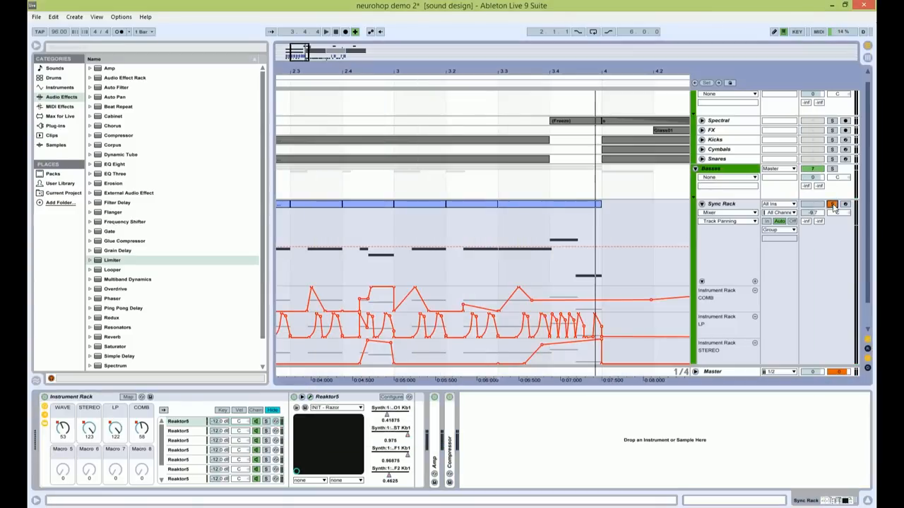
Collapse the Sync Rack track and audition the Swamp Monster track soloed from bar 5
{"action": "left_click", "coordinate": [702, 204]}
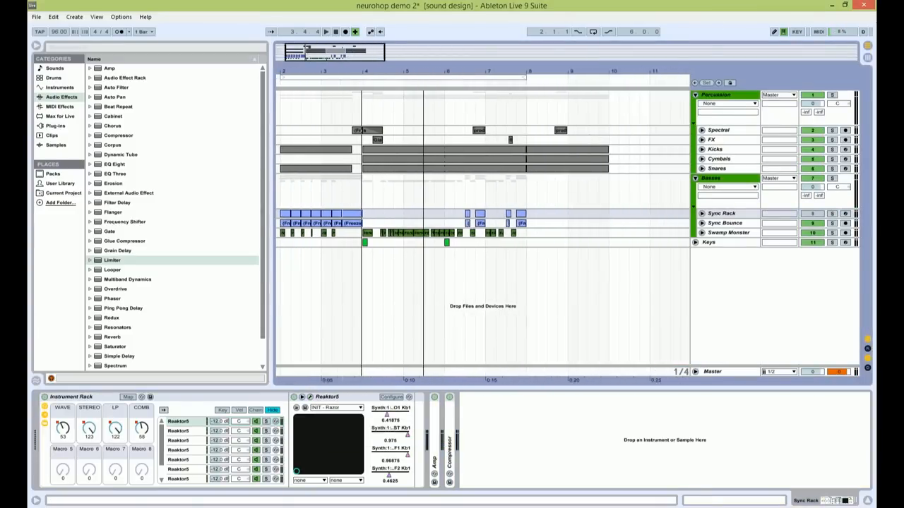
{"action": "left_click_drag", "start_coordinate": [448, 71], "coordinate": [448, 79]}
{"action": "left_click", "coordinate": [328, 234]}
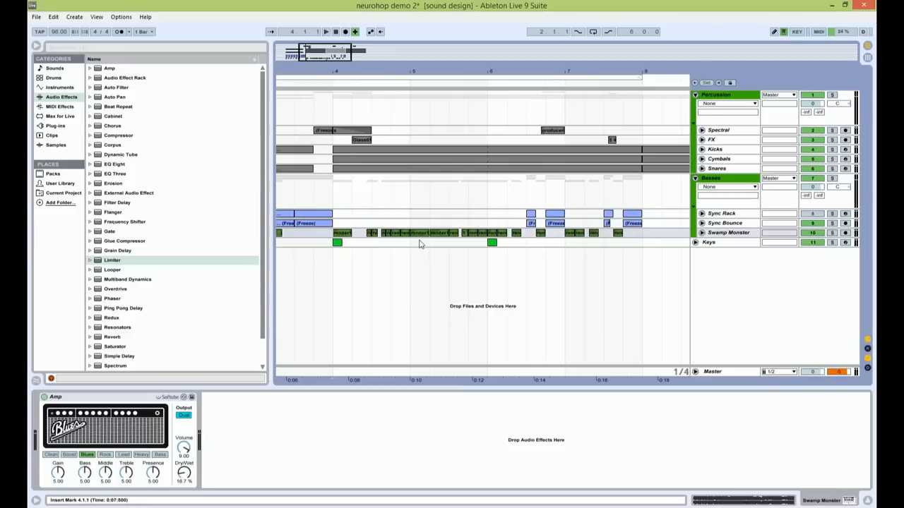
{"action": "left_click", "coordinate": [417, 243]}
{"action": "key", "text": "space"}
{"action": "left_click", "coordinate": [832, 232]}
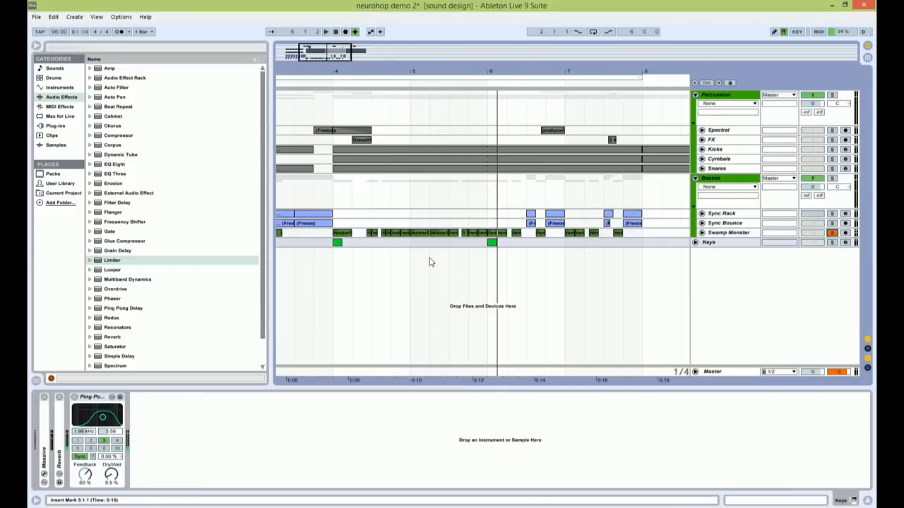
Expand the Swamp Monster track to show its clip waveforms and play the arrangement from bar 6
{"action": "left_click", "coordinate": [701, 233]}
{"action": "left_click_drag", "start_coordinate": [334, 49], "coordinate": [334, 63]}
{"action": "right_click", "coordinate": [443, 227]}
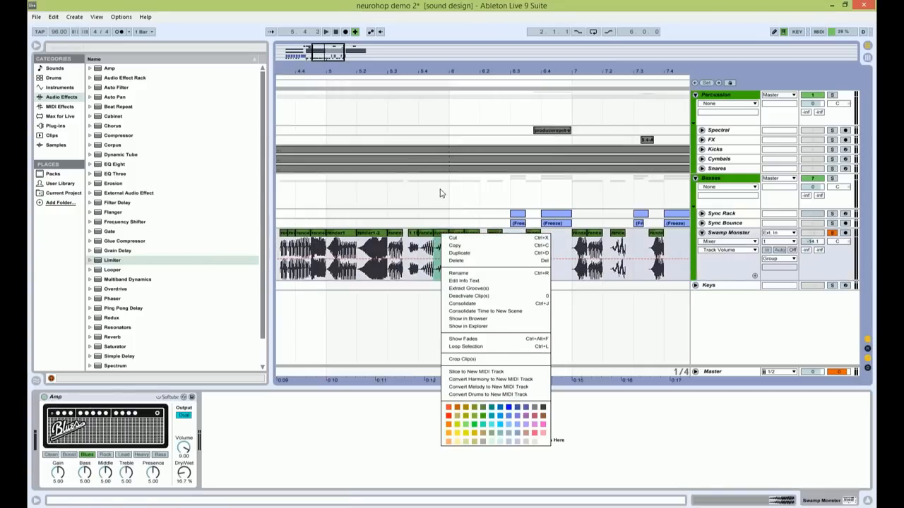
{"action": "left_click", "coordinate": [449, 216]}
{"action": "key", "text": "space"}
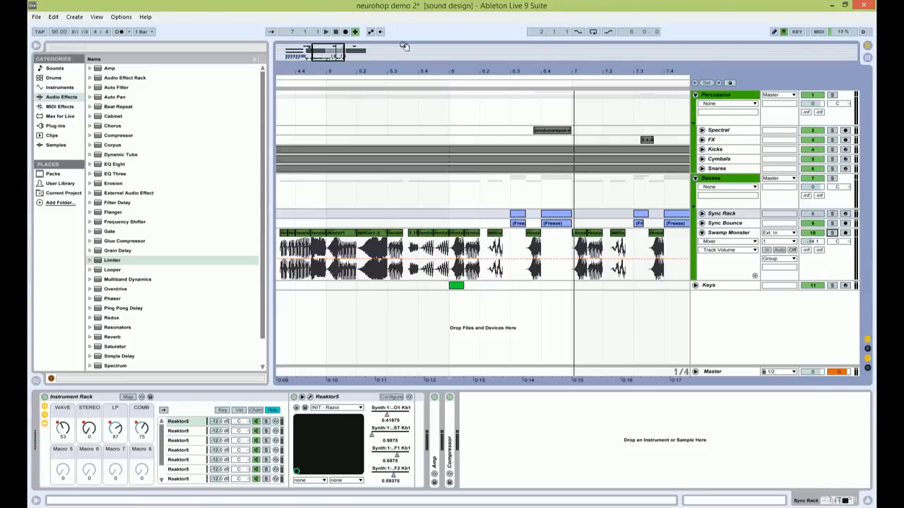
Collapse the Swamp Monster track and fold the Basses and Percussion groups to view the whole arrangement
{"action": "left_click_drag", "start_coordinate": [336, 53], "coordinate": [336, 21]}
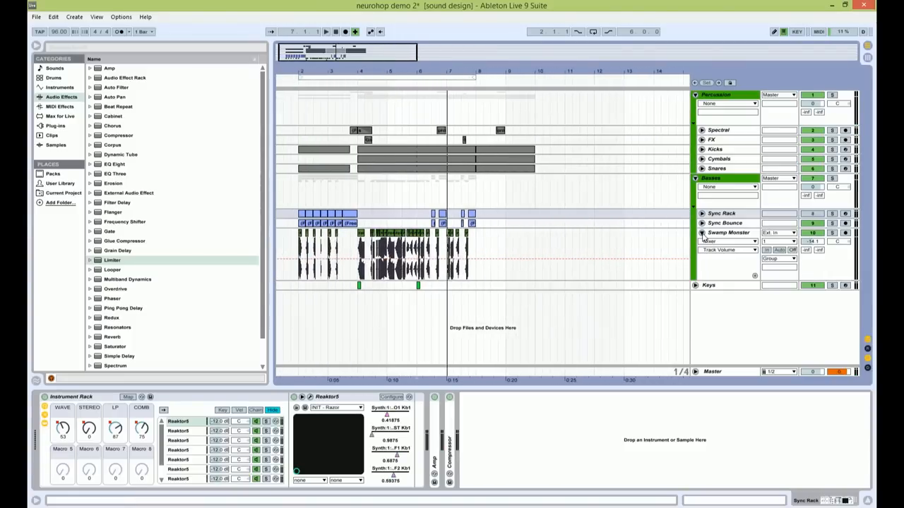
{"action": "left_click", "coordinate": [702, 233]}
{"action": "left_click", "coordinate": [696, 211]}
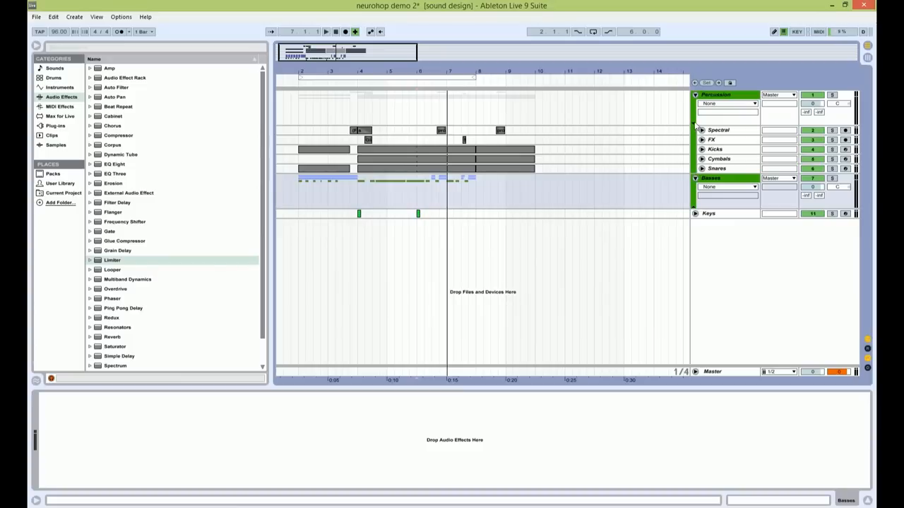
{"action": "left_click", "coordinate": [693, 124]}
{"action": "left_click_drag", "start_coordinate": [325, 72], "coordinate": [322, 60]}
{"action": "left_click", "coordinate": [337, 137]}
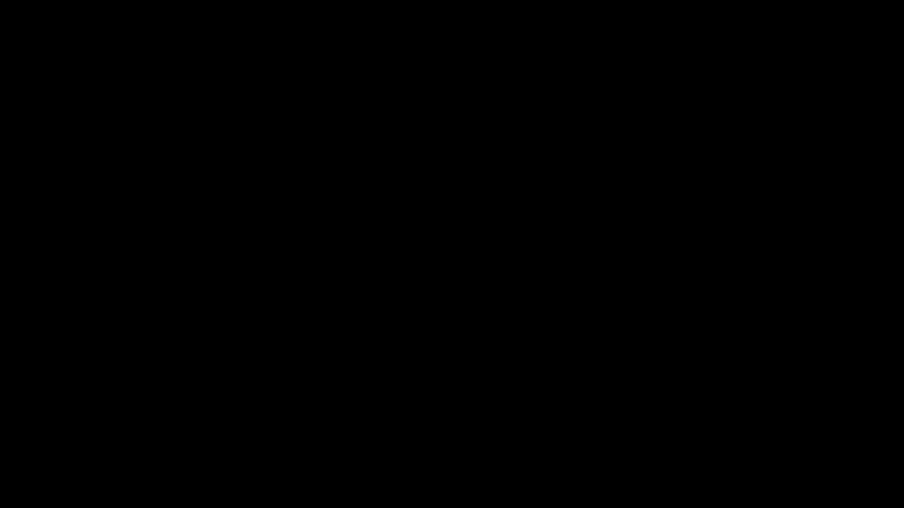